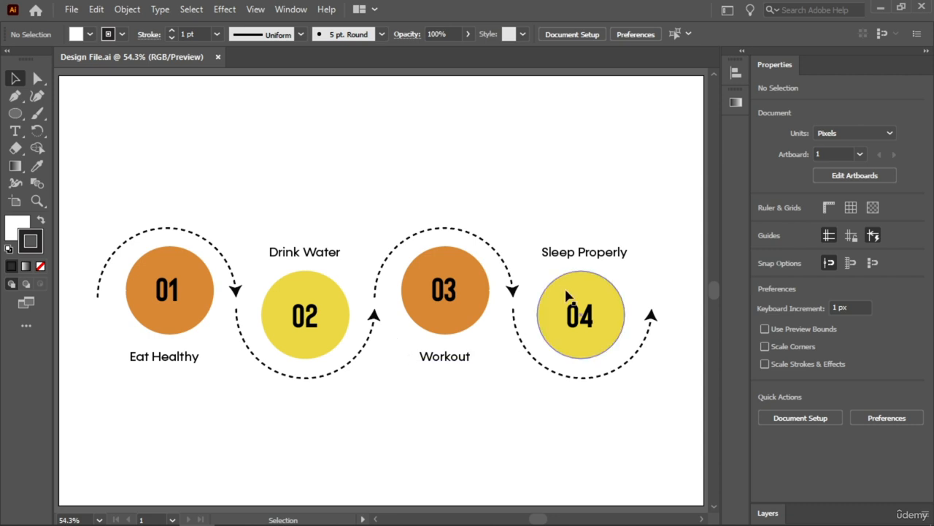
Delete the four dashed curved arrows surrounding the numbered circles
{"action": "left_click", "coordinate": [233, 285]}
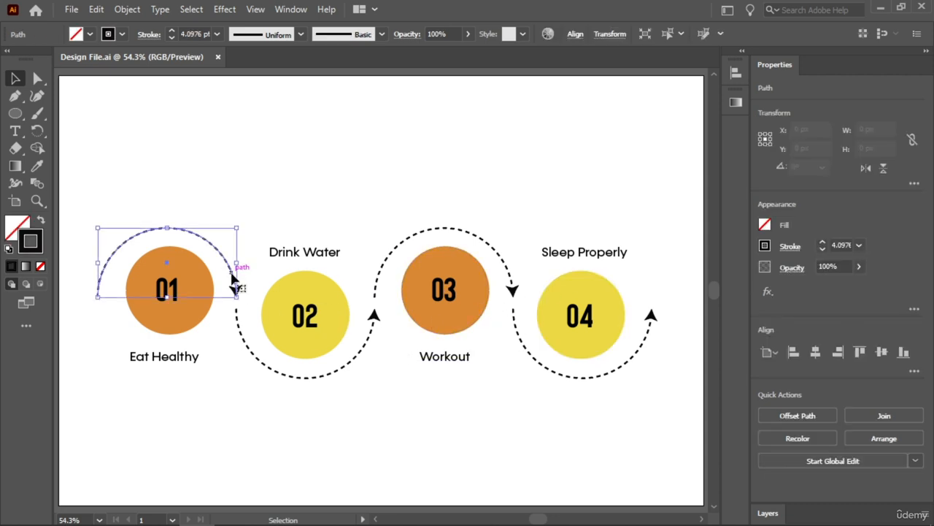
{"action": "key", "text": "Delete"}
{"action": "left_click", "coordinate": [261, 359]}
{"action": "key", "text": "Delete"}
{"action": "left_click", "coordinate": [449, 232]}
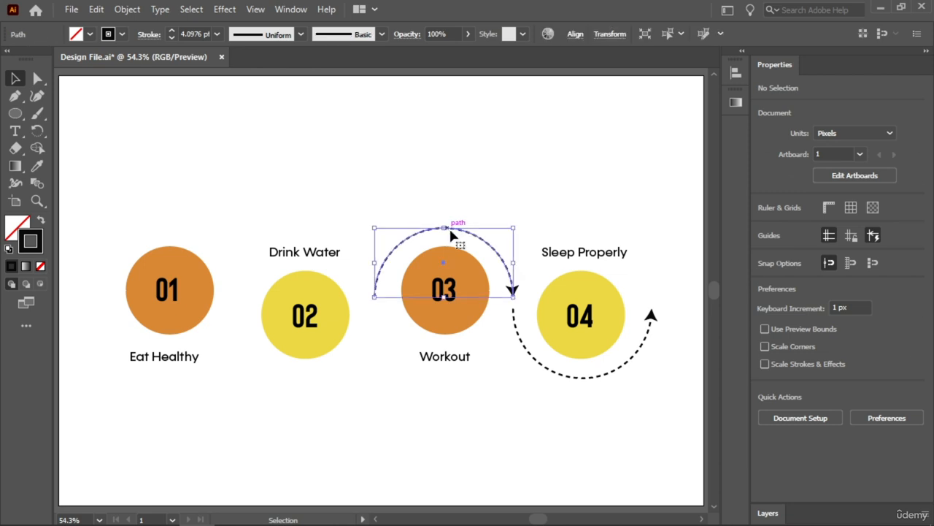
{"action": "key", "text": "Delete"}
{"action": "left_click", "coordinate": [531, 356]}
{"action": "key", "text": "Delete"}
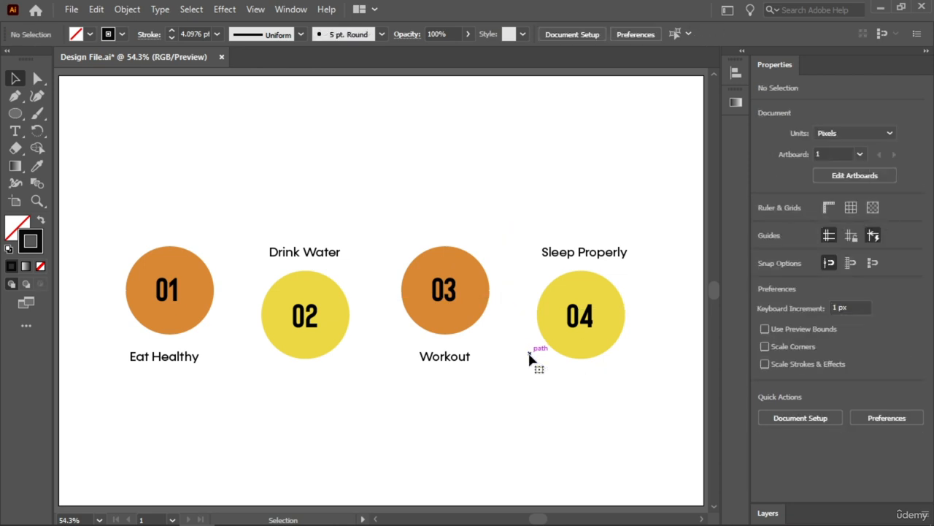
Move the four numbered circles and their labels together to the upper part of the artboard
{"action": "left_click_drag", "start_coordinate": [632, 188], "coordinate": [149, 394]}
{"action": "left_click_drag", "start_coordinate": [349, 327], "coordinate": [343, 197]}
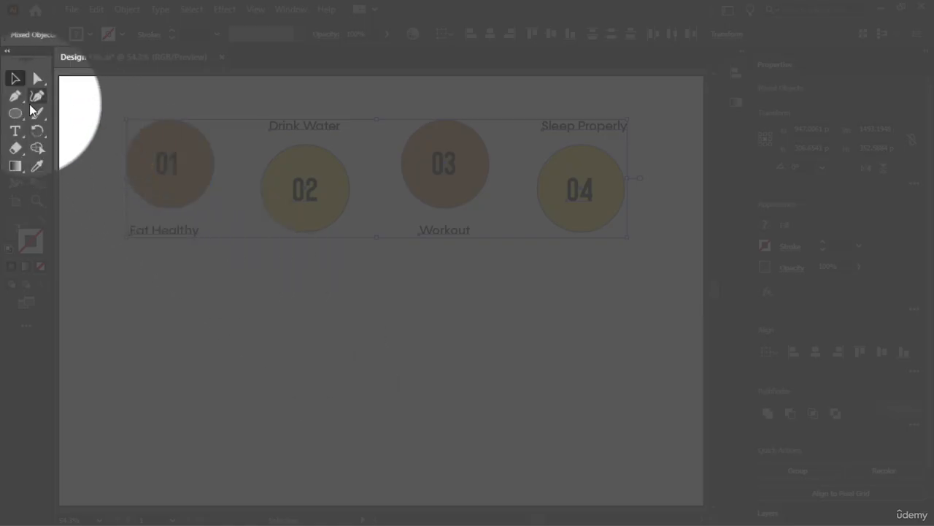
Draw a circle about 353 px in diameter in the empty area below the numbered circles
{"action": "left_click", "coordinate": [15, 115]}
{"action": "left_click", "coordinate": [64, 130]}
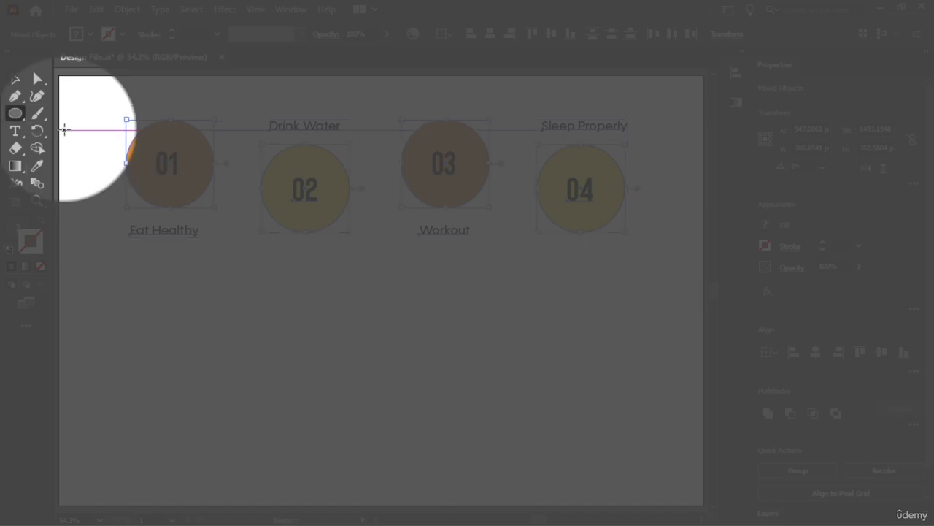
{"action": "left_click_drag", "start_coordinate": [327, 306], "coordinate": [446, 395]}
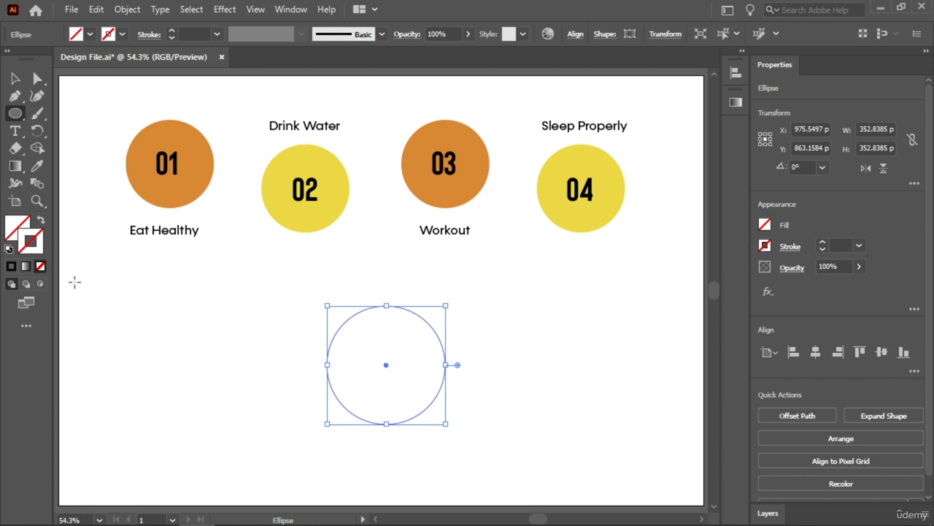
Give the circle a near-black #0f0e0e stroke with a weight of 4 pt
{"action": "double_click", "coordinate": [40, 252]}
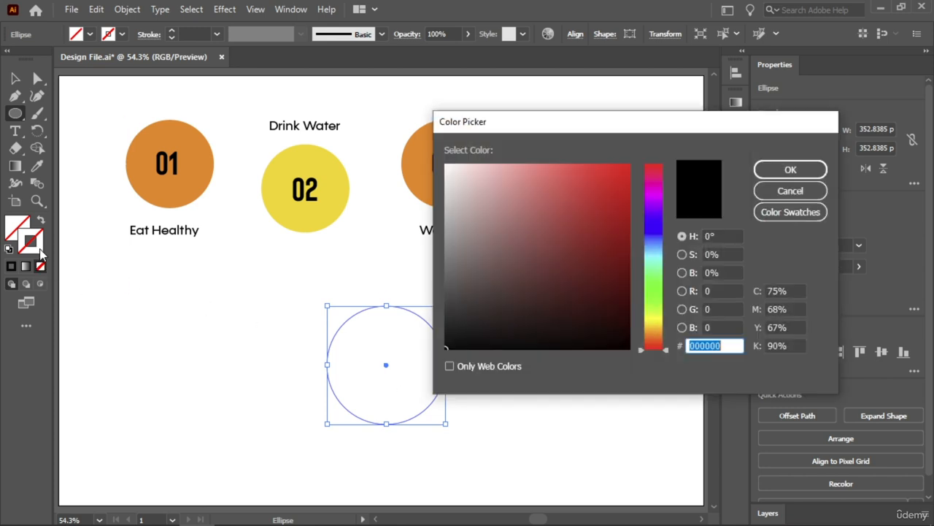
{"action": "left_click_drag", "start_coordinate": [469, 335], "coordinate": [452, 338]}
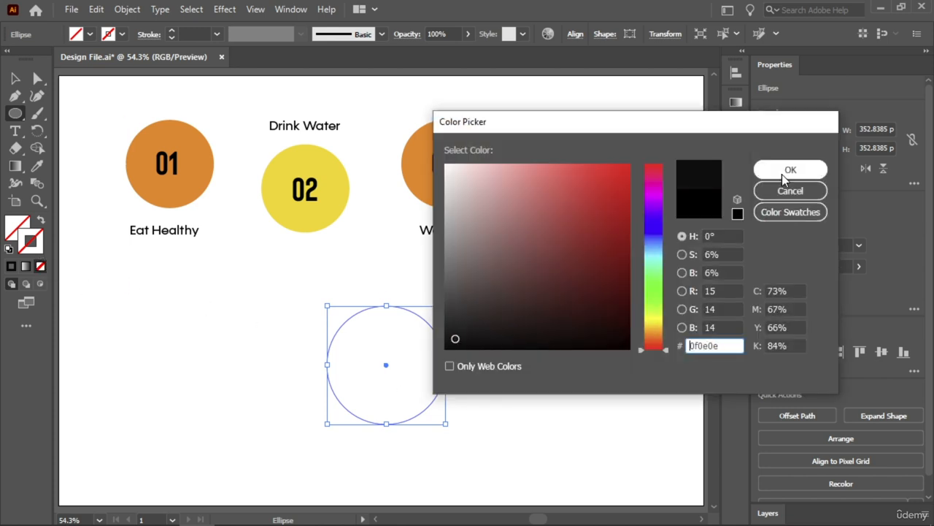
{"action": "left_click", "coordinate": [788, 171]}
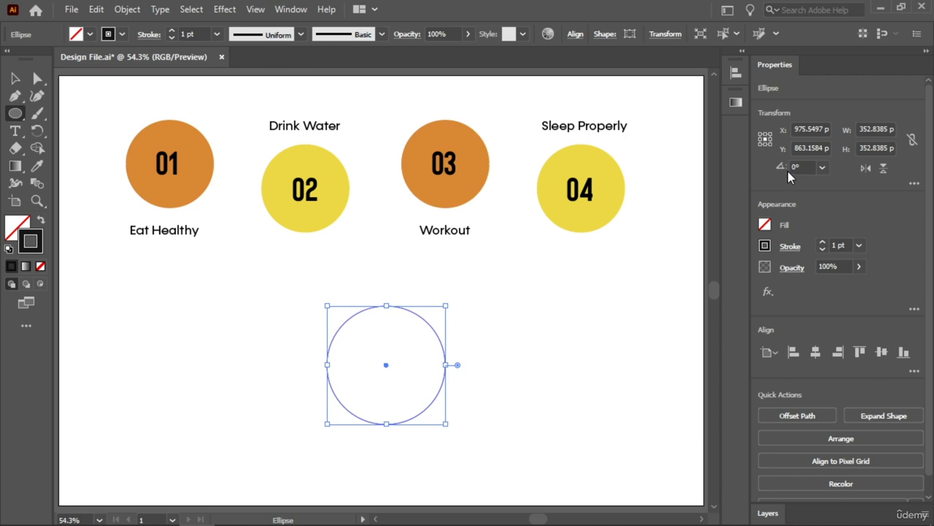
{"action": "left_click", "coordinate": [172, 30]}
{"action": "left_click", "coordinate": [172, 30]}
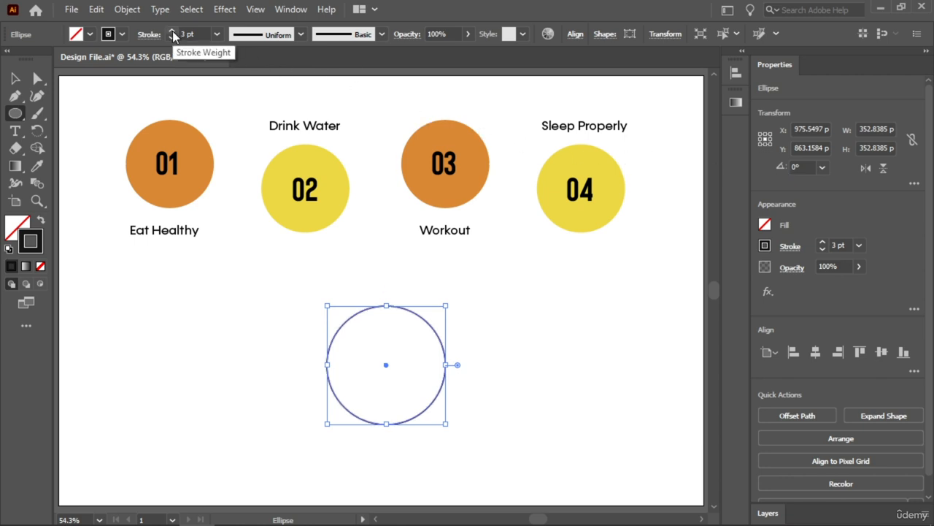
{"action": "left_click", "coordinate": [173, 30]}
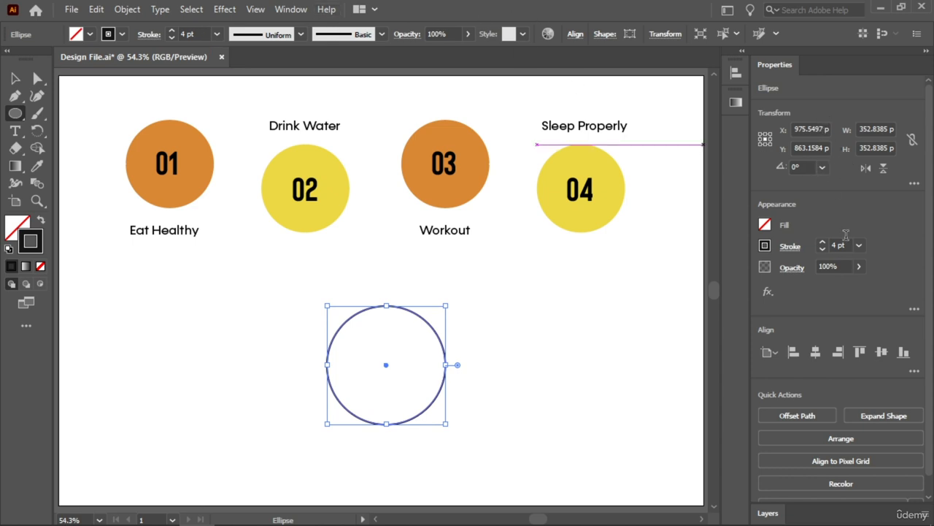
Delete the outlined circle below the numbered circles
{"action": "left_click", "coordinate": [790, 246]}
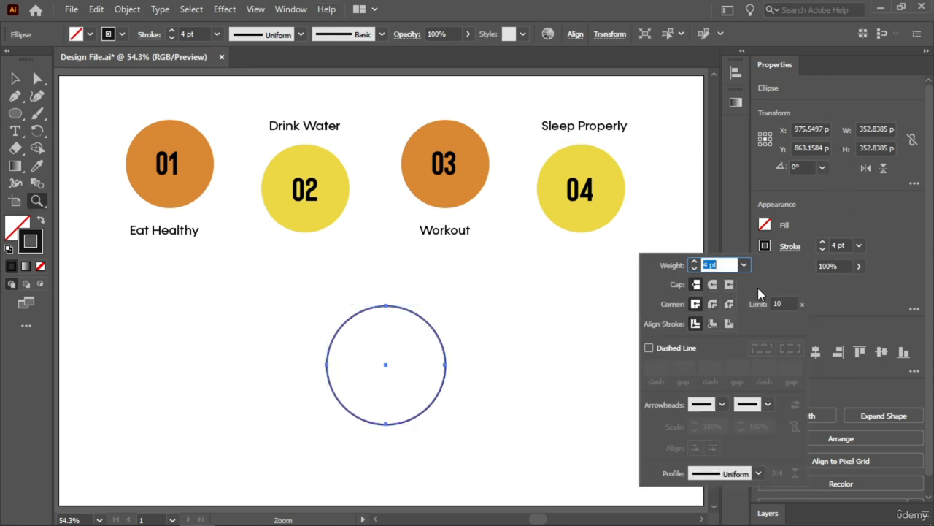
{"action": "left_click", "coordinate": [18, 75]}
{"action": "left_click", "coordinate": [185, 360]}
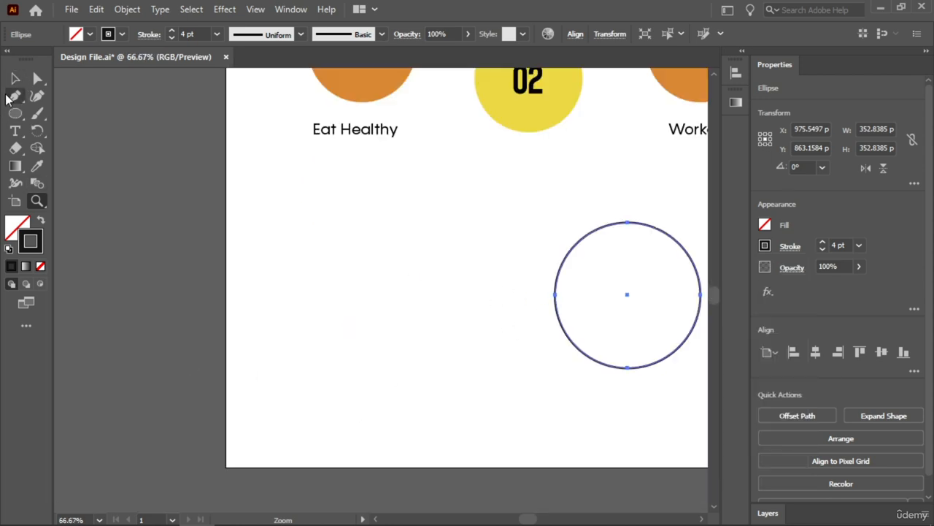
{"action": "left_click", "coordinate": [15, 79]}
{"action": "left_click", "coordinate": [263, 215]}
{"action": "key", "text": "space"}
{"action": "left_click_drag", "start_coordinate": [619, 311], "coordinate": [432, 381]}
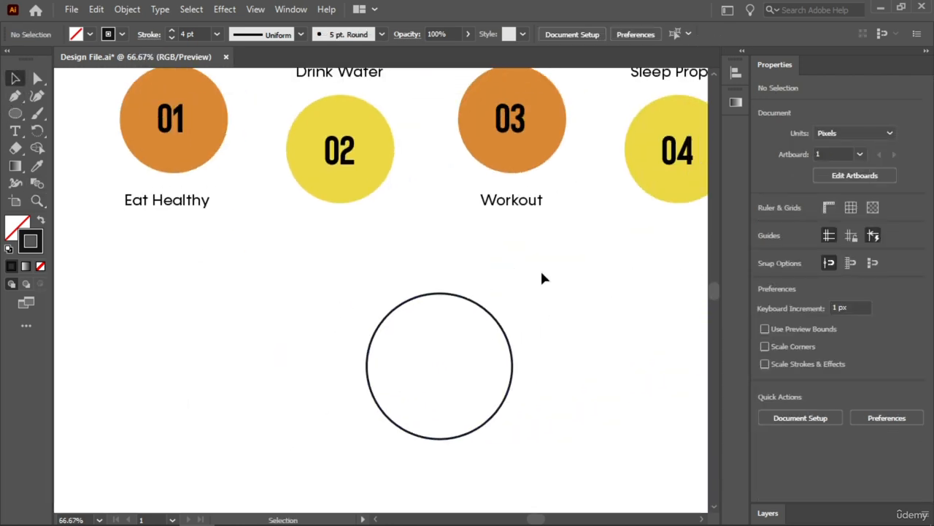
{"action": "left_click_drag", "start_coordinate": [540, 270], "coordinate": [428, 374]}
{"action": "key", "text": "Delete"}
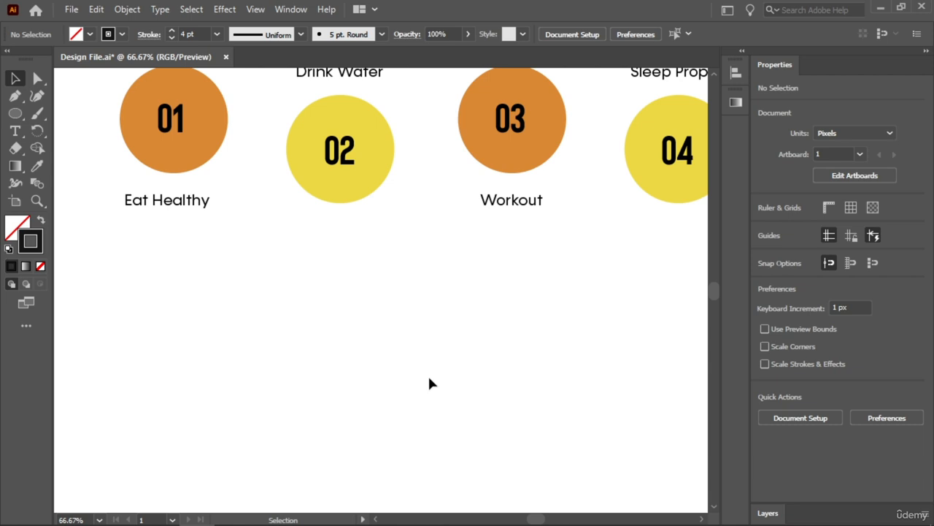
Draw an open right-angle path with the Pen tool, about 508 px across and 241 px down, below the numbered circles
{"action": "key", "text": "p"}
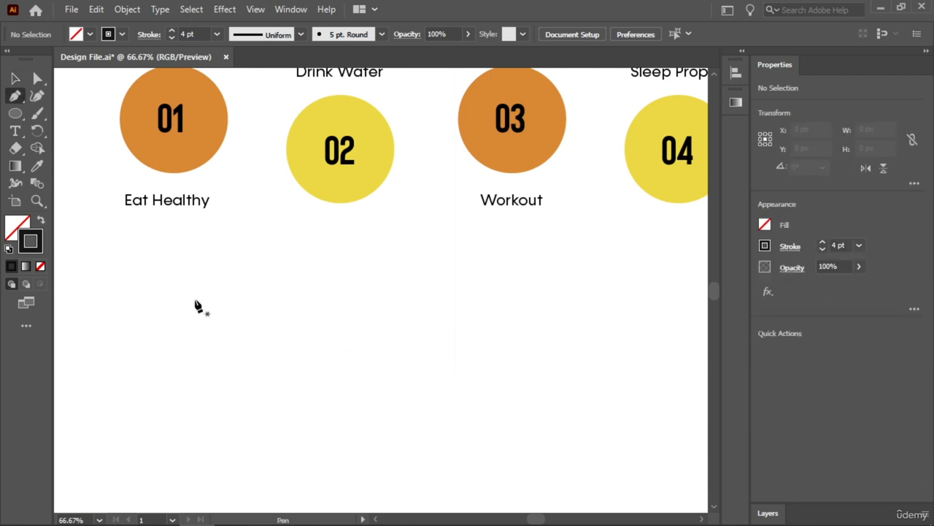
{"action": "left_click", "coordinate": [252, 292]}
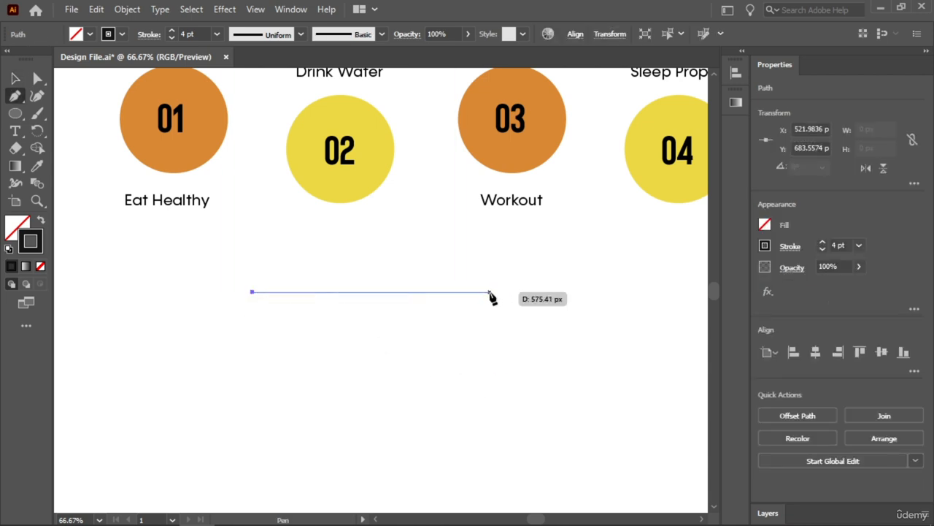
{"action": "left_click", "coordinate": [462, 292], "text": "shift"}
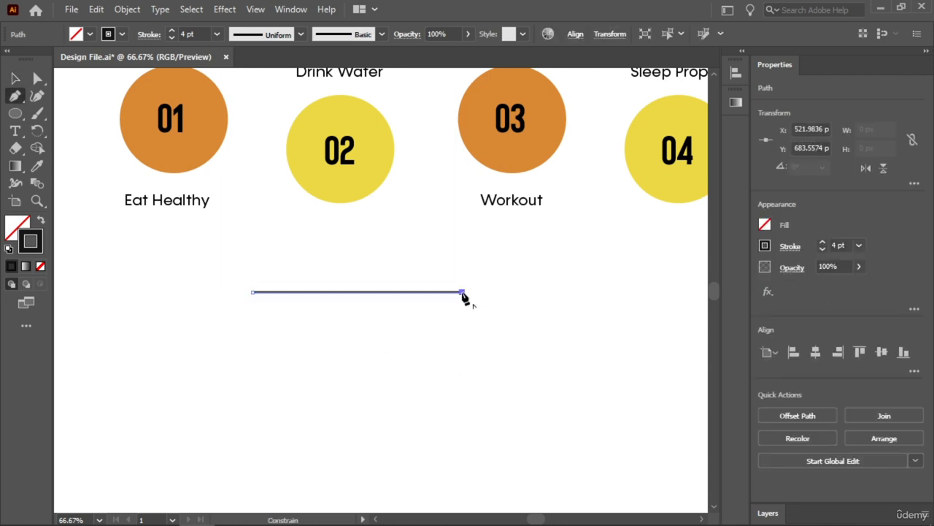
{"action": "left_click", "coordinate": [461, 392], "text": "shift"}
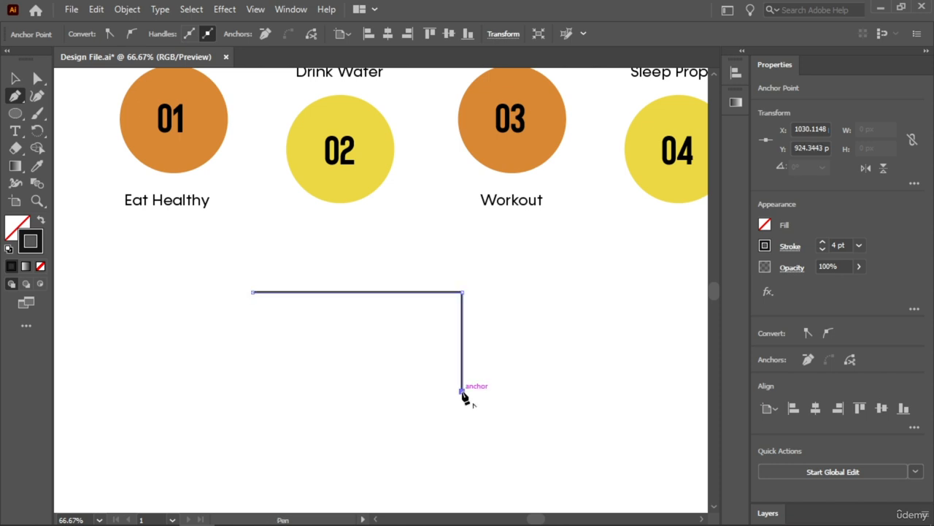
{"action": "left_click", "coordinate": [15, 78]}
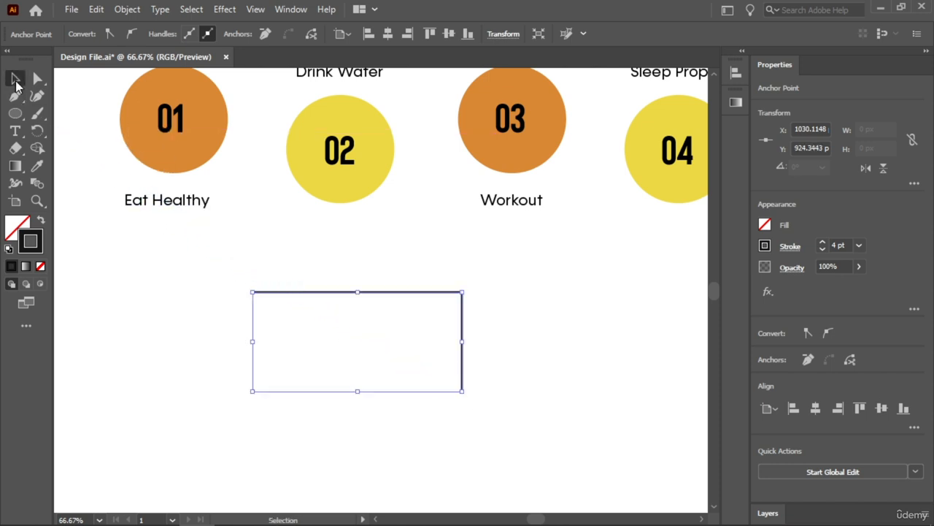
Increase the right-angle path's stroke weight to 10 pt and deselect it
{"action": "left_click", "coordinate": [823, 243]}
{"action": "left_click", "coordinate": [823, 244]}
{"action": "left_click", "coordinate": [823, 243]}
{"action": "left_click", "coordinate": [823, 243]}
{"action": "left_click", "coordinate": [823, 243]}
{"action": "left_click", "coordinate": [823, 243]}
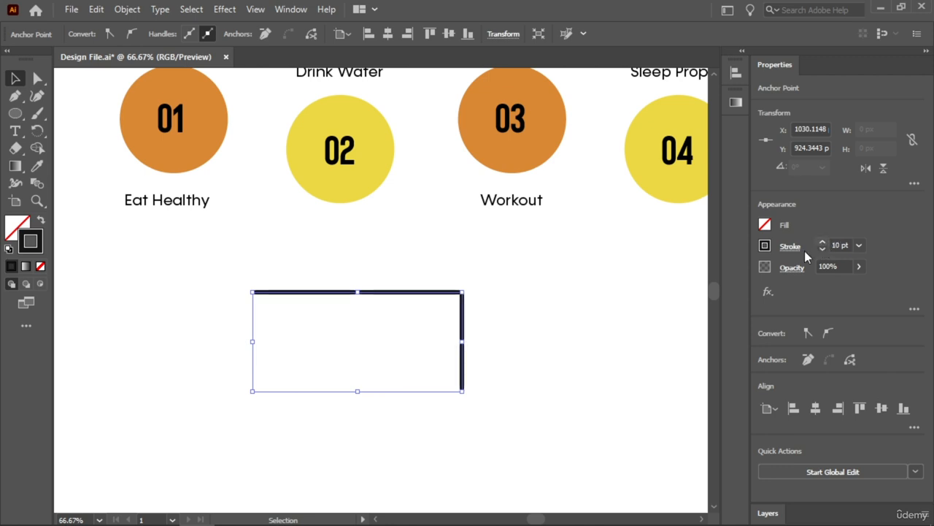
{"action": "left_click", "coordinate": [573, 309]}
Set the stroke cap of the right-angle path to Round Cap
{"action": "key", "text": "z"}
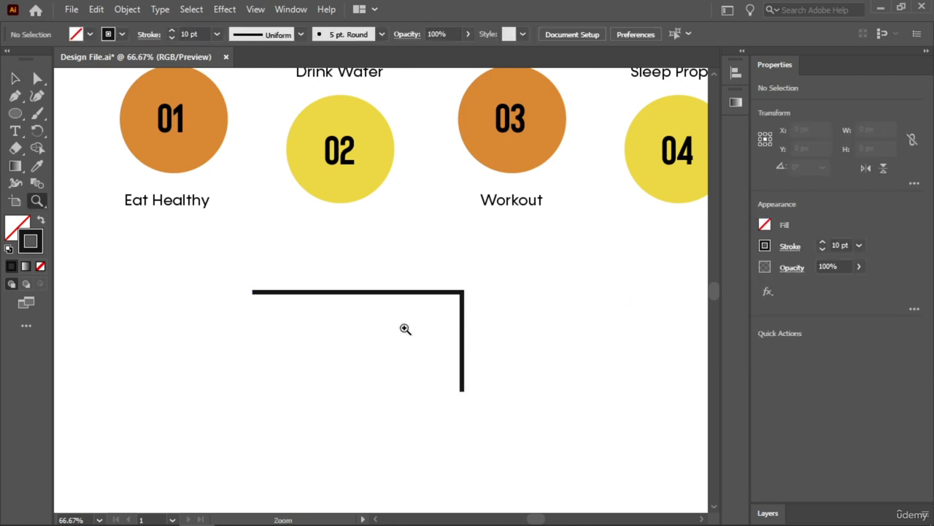
{"action": "left_click_drag", "start_coordinate": [405, 327], "coordinate": [532, 338]}
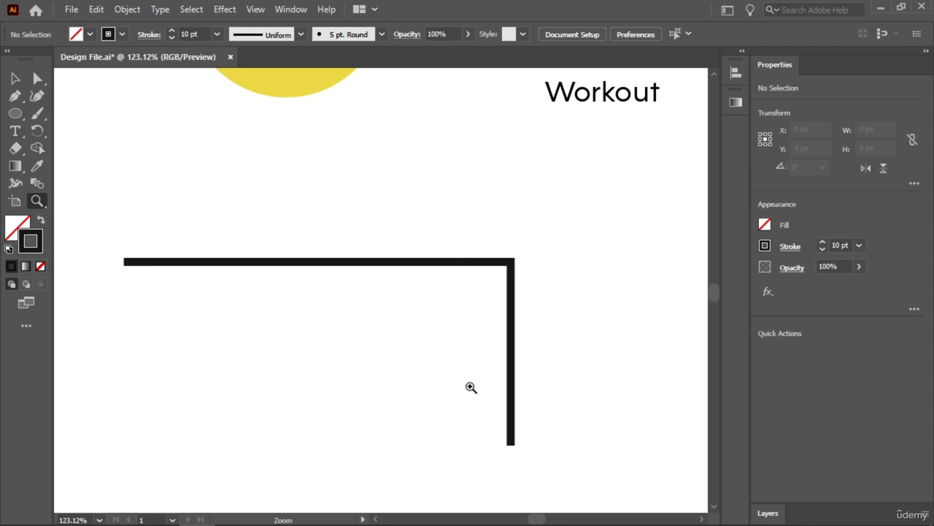
{"action": "left_click", "coordinate": [15, 78]}
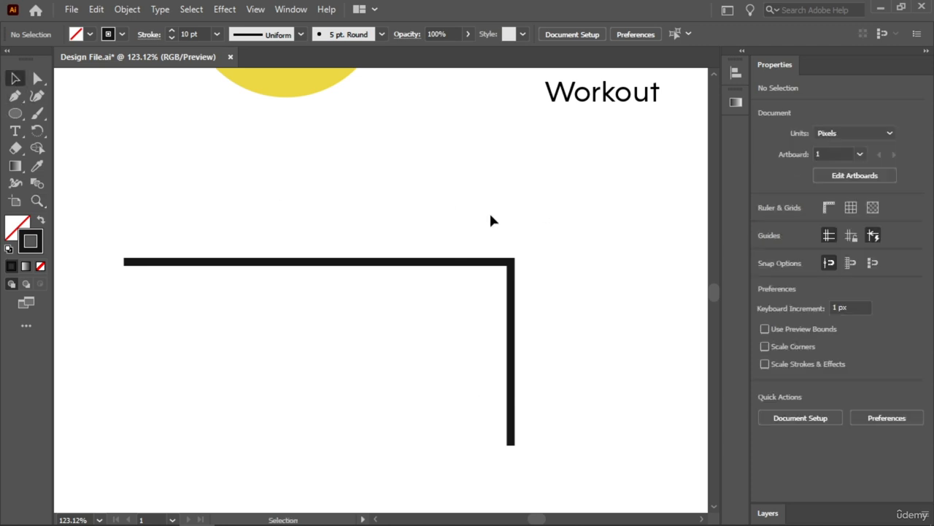
{"action": "left_click_drag", "start_coordinate": [551, 199], "coordinate": [420, 343]}
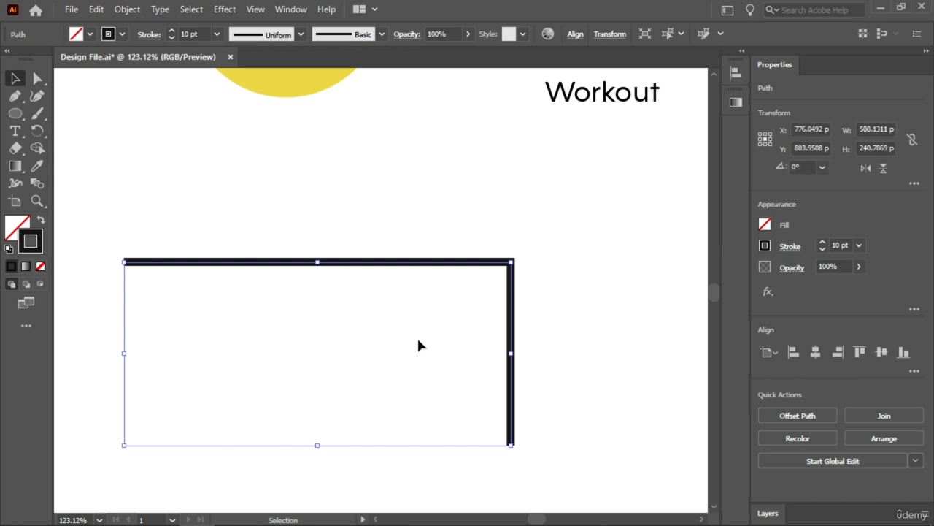
{"action": "left_click", "coordinate": [791, 247]}
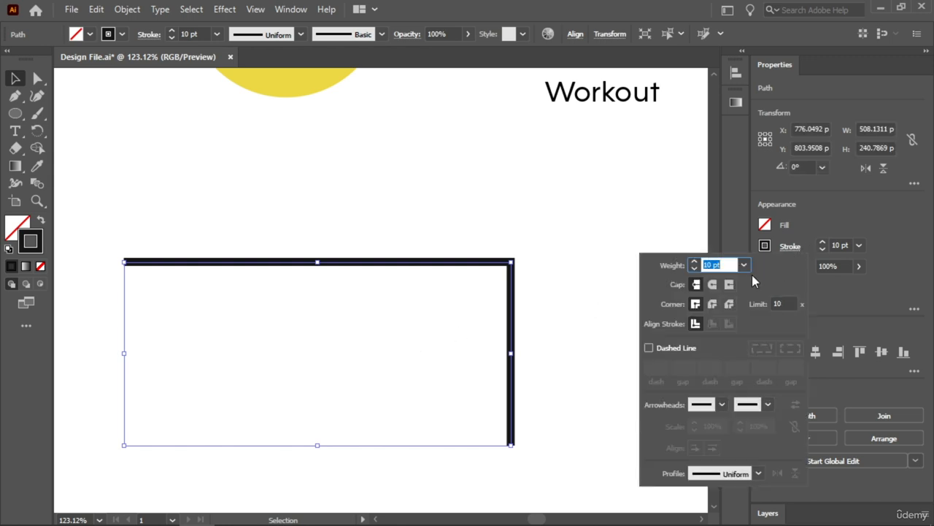
{"action": "left_click", "coordinate": [713, 285]}
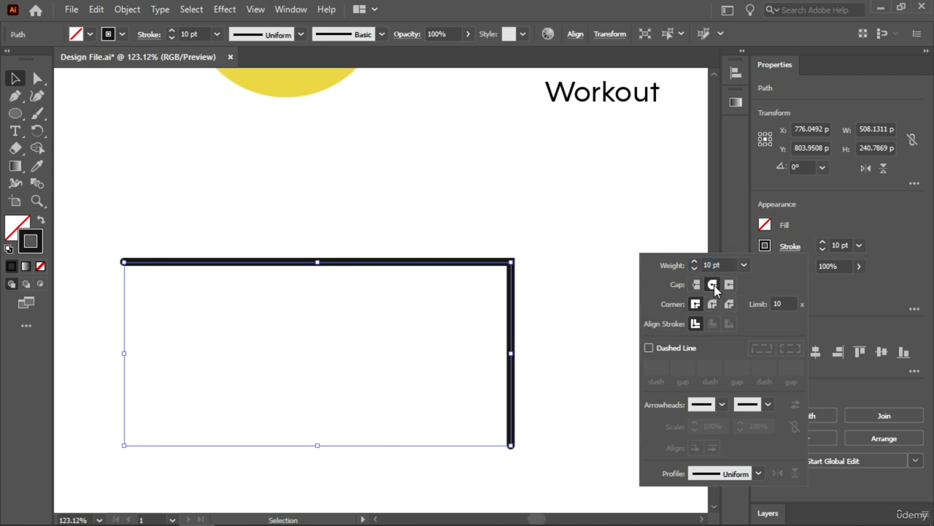
{"action": "left_click", "coordinate": [499, 465]}
Set the path's stroke corner to Round Join, comparing it with Miter Join
{"action": "key", "text": "z"}
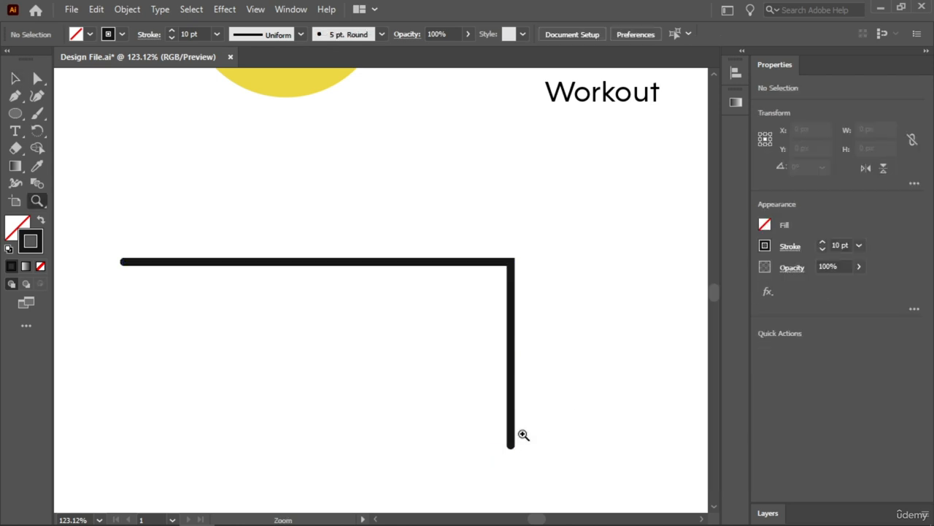
{"action": "left_click_drag", "start_coordinate": [521, 433], "coordinate": [606, 429]}
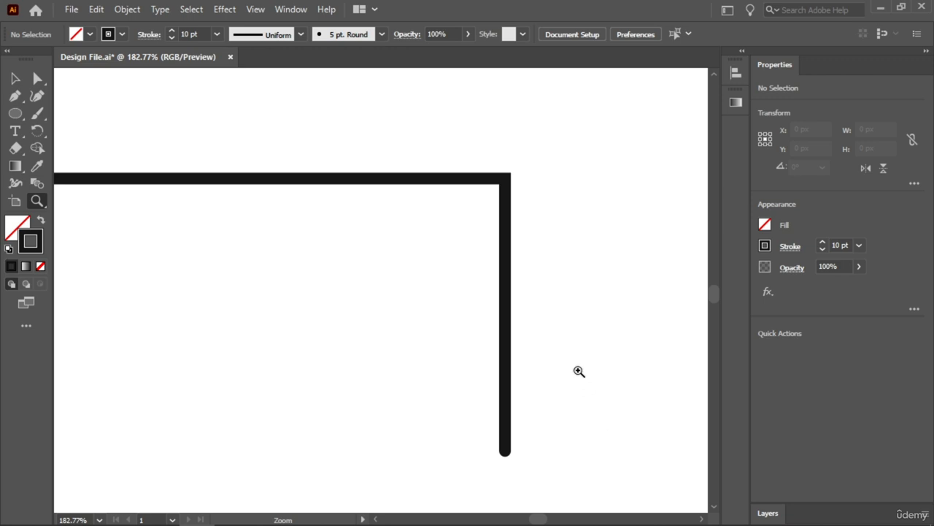
{"action": "left_click", "coordinate": [15, 79]}
{"action": "left_click_drag", "start_coordinate": [542, 138], "coordinate": [459, 223]}
{"action": "left_click", "coordinate": [790, 246]}
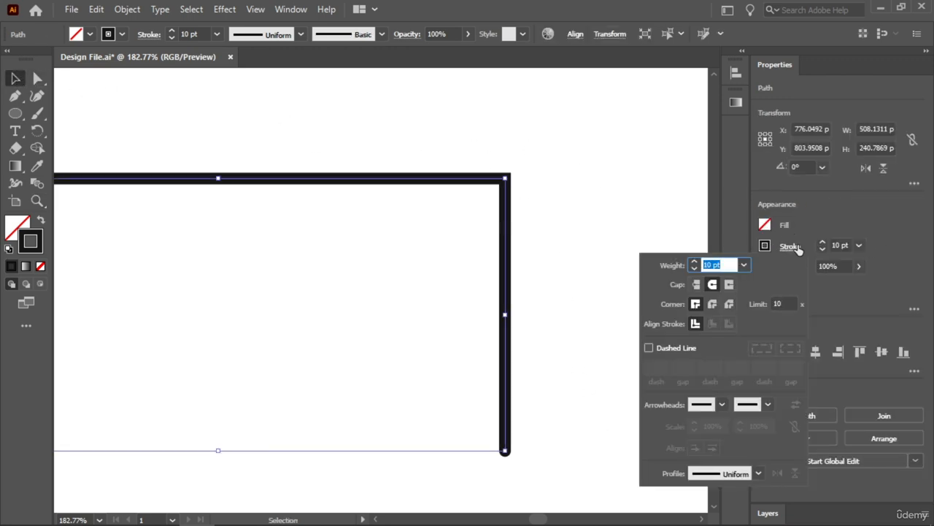
{"action": "left_click", "coordinate": [712, 304]}
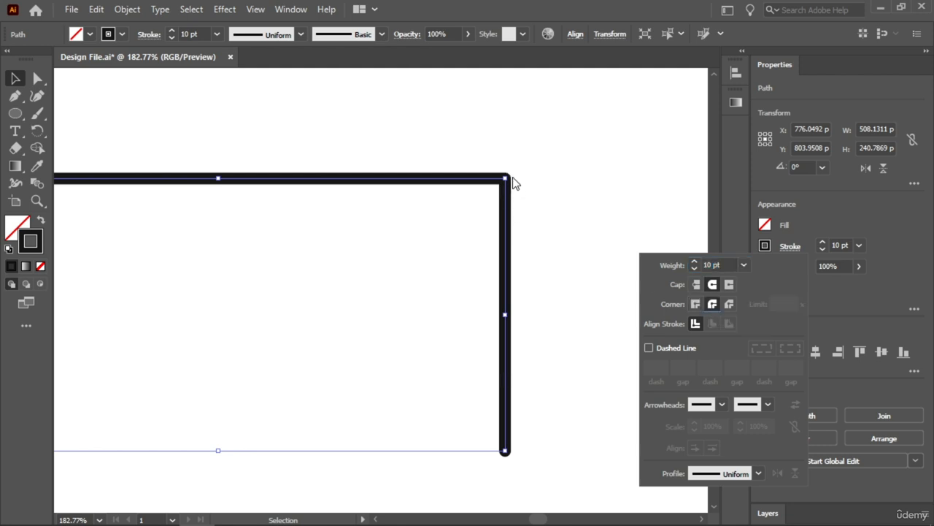
{"action": "left_click", "coordinate": [696, 304]}
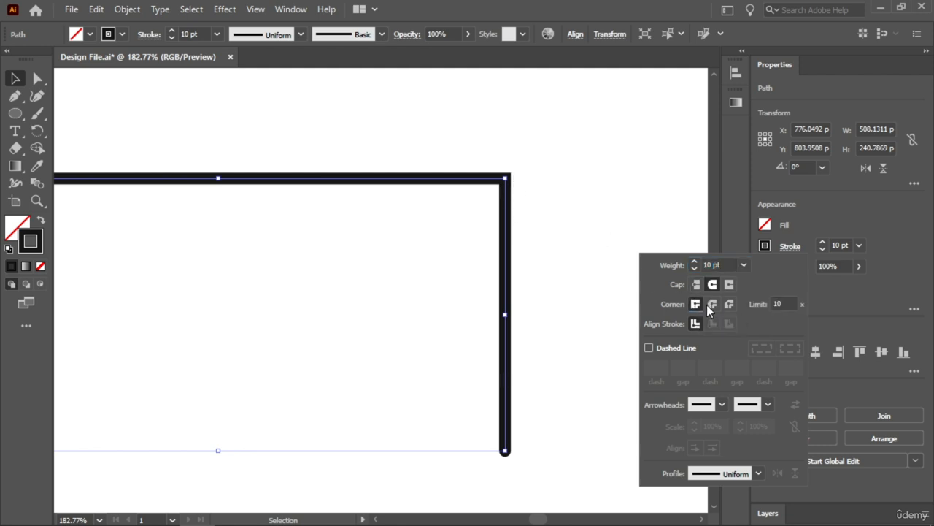
{"action": "left_click", "coordinate": [712, 304]}
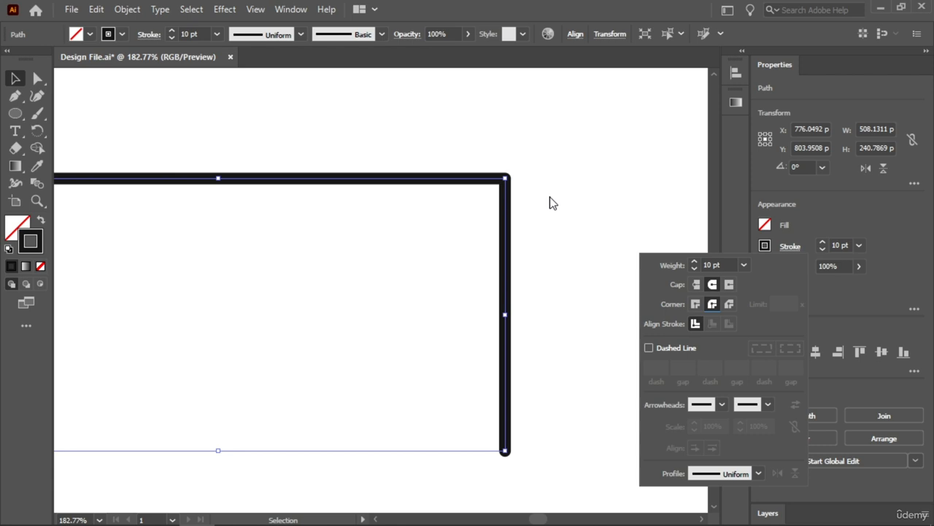
Turn on the Dashed Line option for the right-angle path's stroke
{"action": "left_click", "coordinate": [649, 348]}
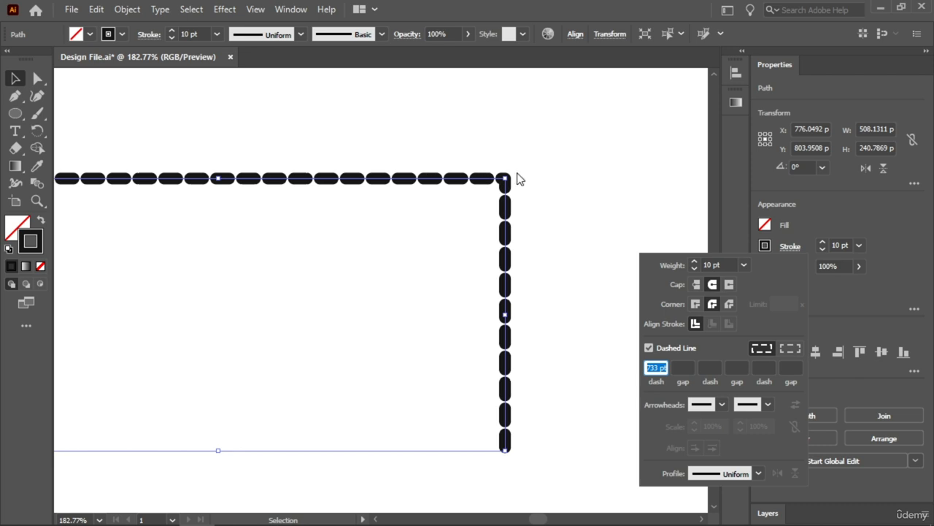
{"action": "left_click", "coordinate": [565, 349]}
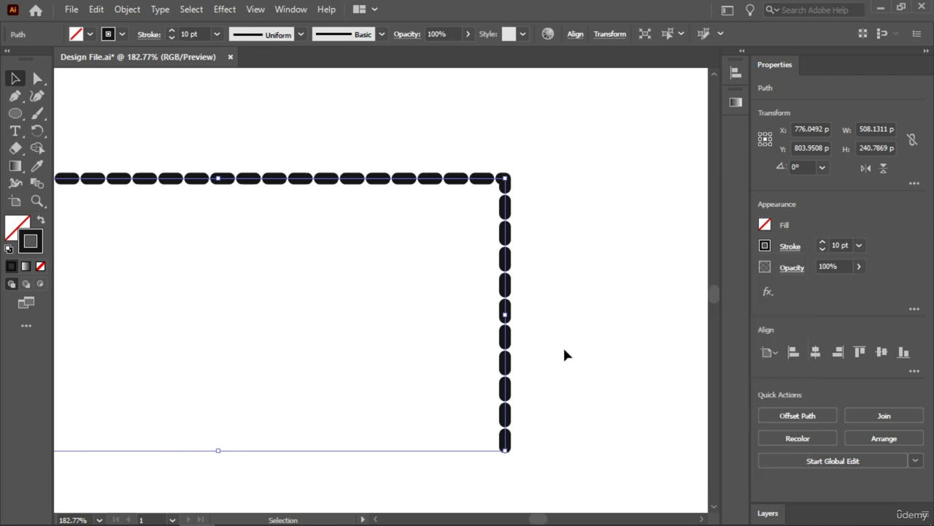
Compare Butt Cap with Round Cap on the dashed right-angle path, ending with Round Cap
{"action": "left_click", "coordinate": [789, 249]}
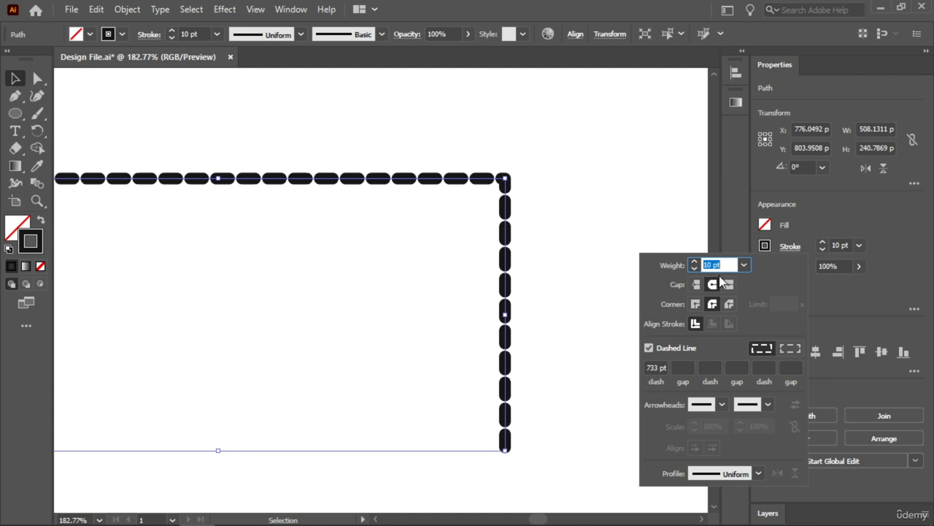
{"action": "left_click", "coordinate": [696, 286]}
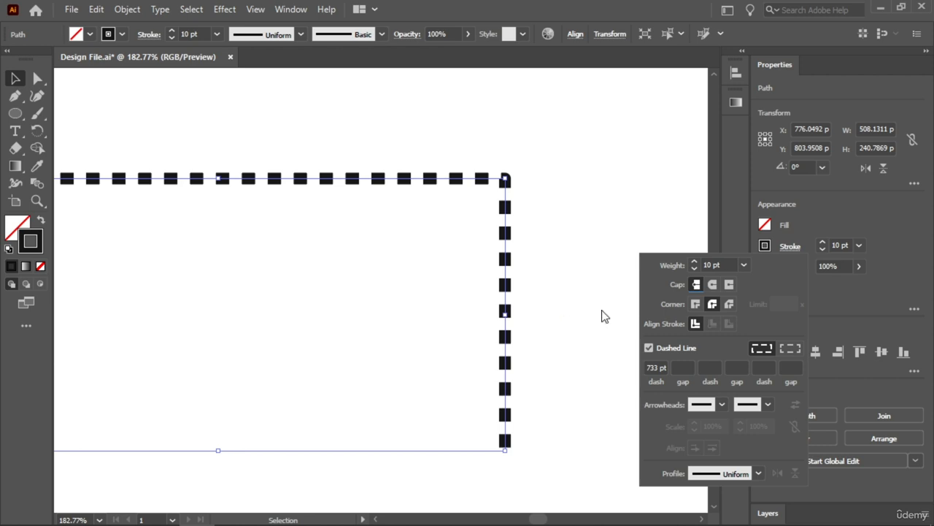
{"action": "left_click", "coordinate": [713, 285]}
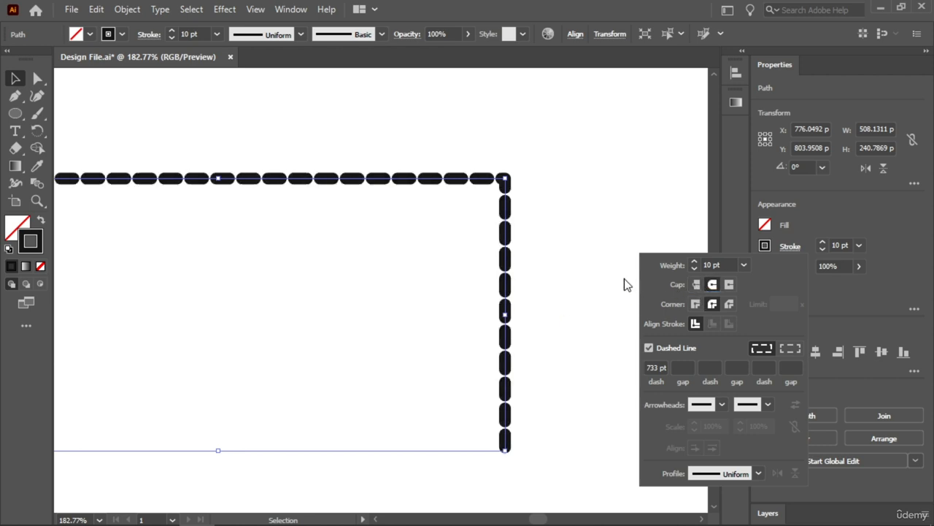
{"action": "key", "text": "Escape"}
{"action": "key", "text": "ctrl+1"}
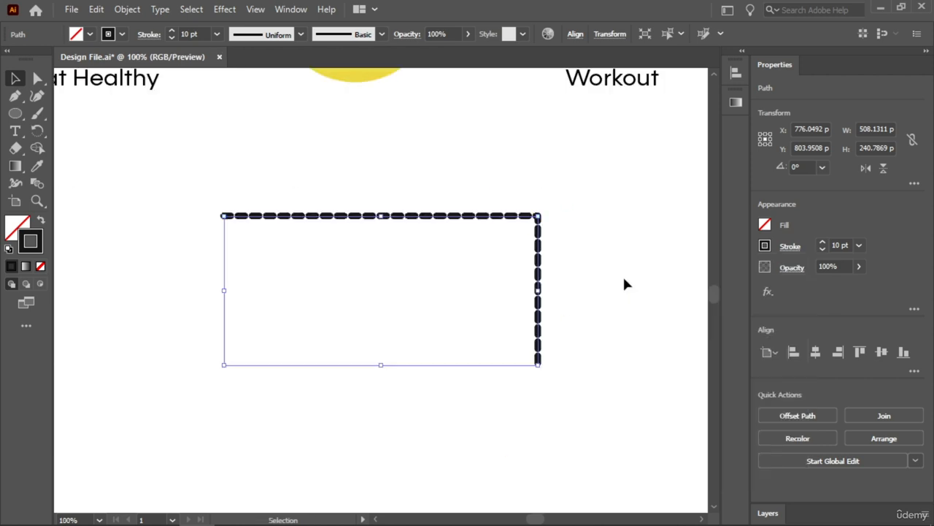
Add an arrowhead to the end of the dashed path, trying Arrow 14 before settling on Arrow 1
{"action": "left_click", "coordinate": [791, 247]}
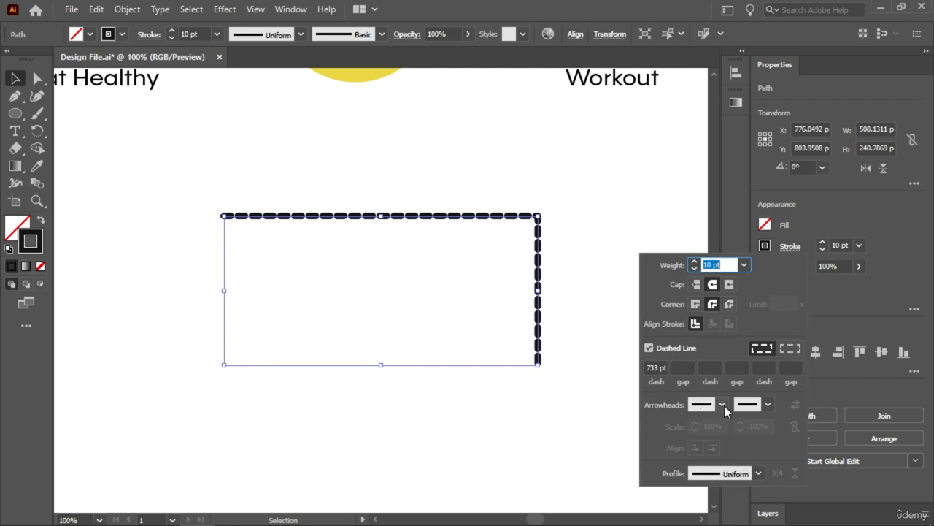
{"action": "left_click", "coordinate": [767, 403]}
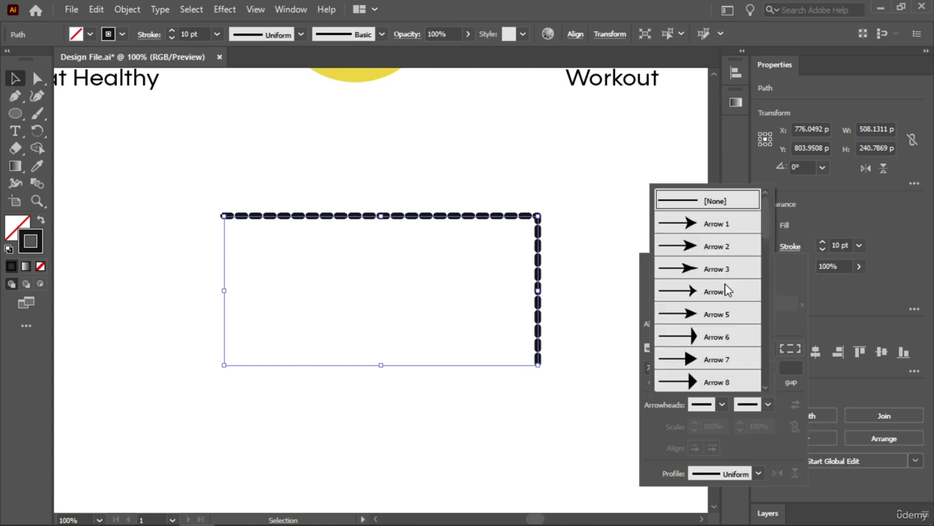
{"action": "scroll", "coordinate": [725, 290], "scroll_direction": "down", "scroll_amount": 3}
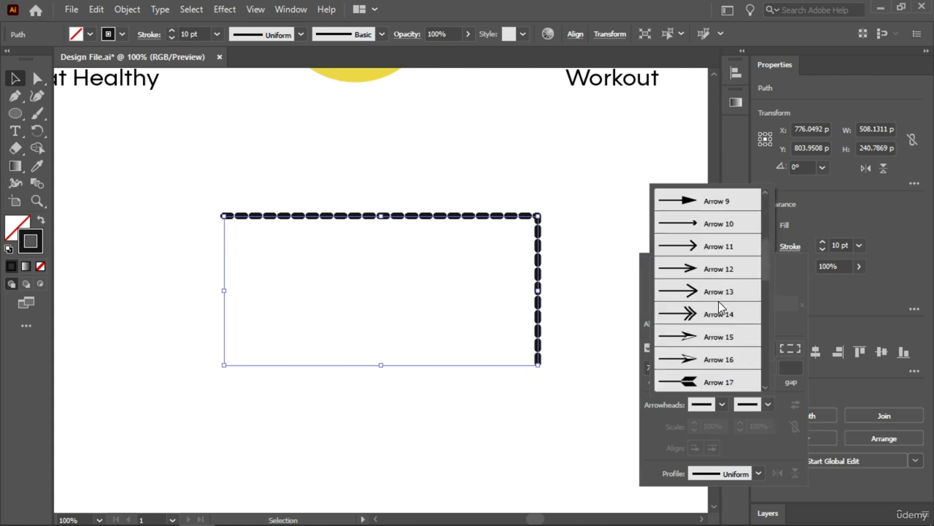
{"action": "left_click", "coordinate": [693, 315]}
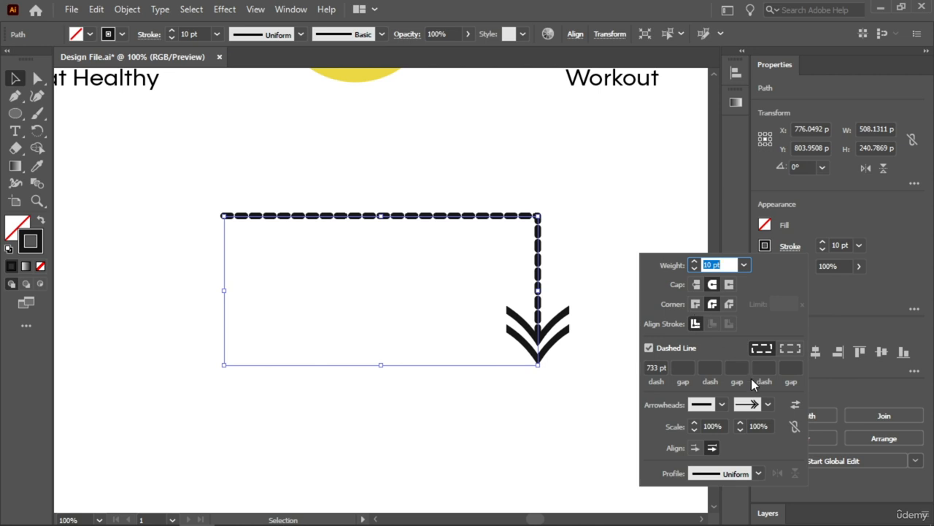
{"action": "left_click", "coordinate": [765, 404]}
{"action": "scroll", "coordinate": [709, 318], "scroll_direction": "up", "scroll_amount": 5}
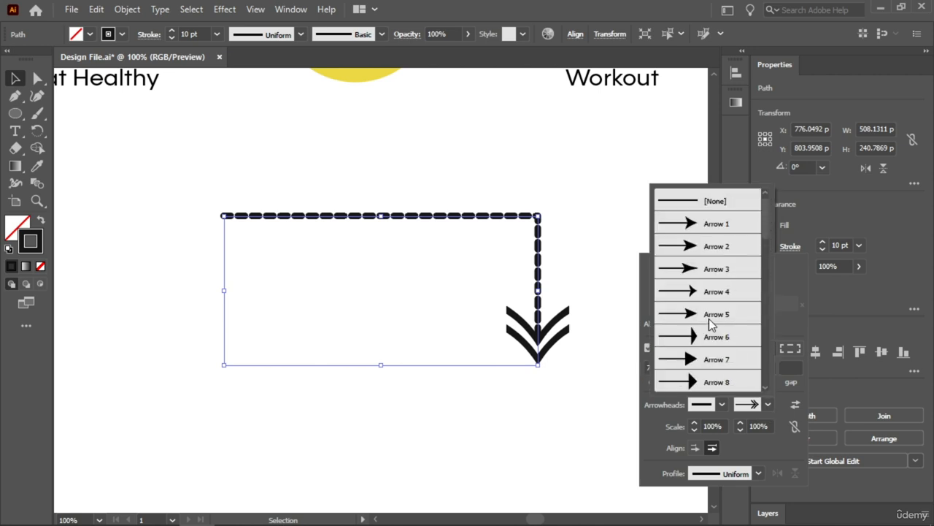
{"action": "left_click", "coordinate": [716, 226]}
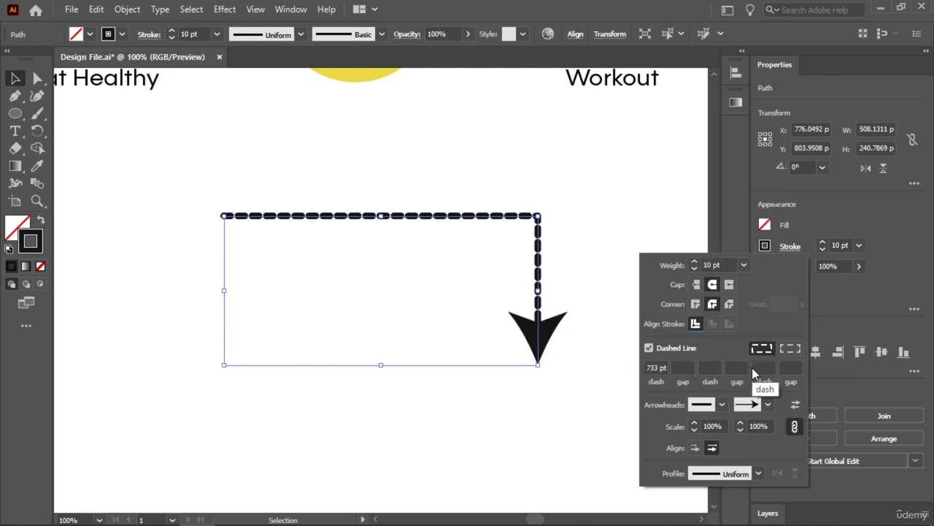
Reduce the path's arrowhead scale to 55%
{"action": "left_click", "coordinate": [741, 430]}
{"action": "left_click", "coordinate": [741, 430]}
{"action": "left_click", "coordinate": [741, 430]}
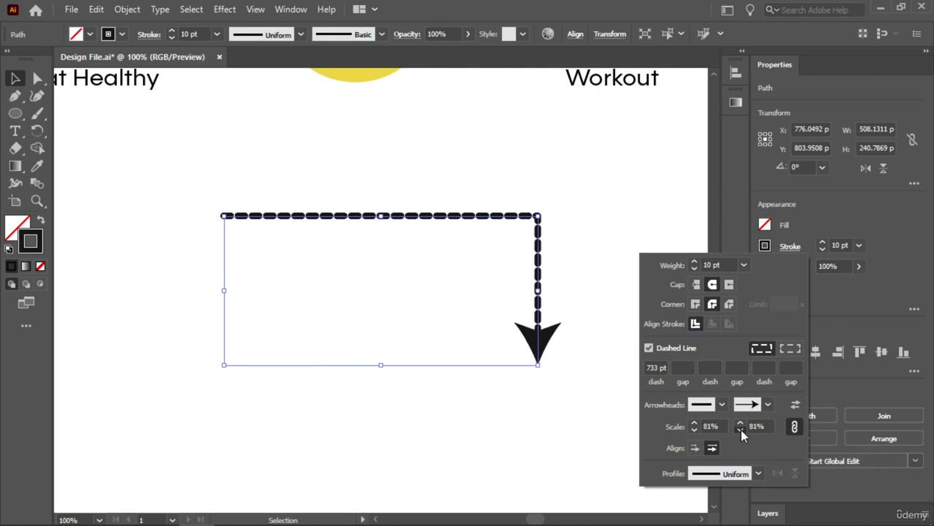
{"action": "left_click", "coordinate": [741, 430]}
{"action": "left_click", "coordinate": [741, 431]}
{"action": "left_click", "coordinate": [741, 430]}
{"action": "left_click", "coordinate": [741, 430]}
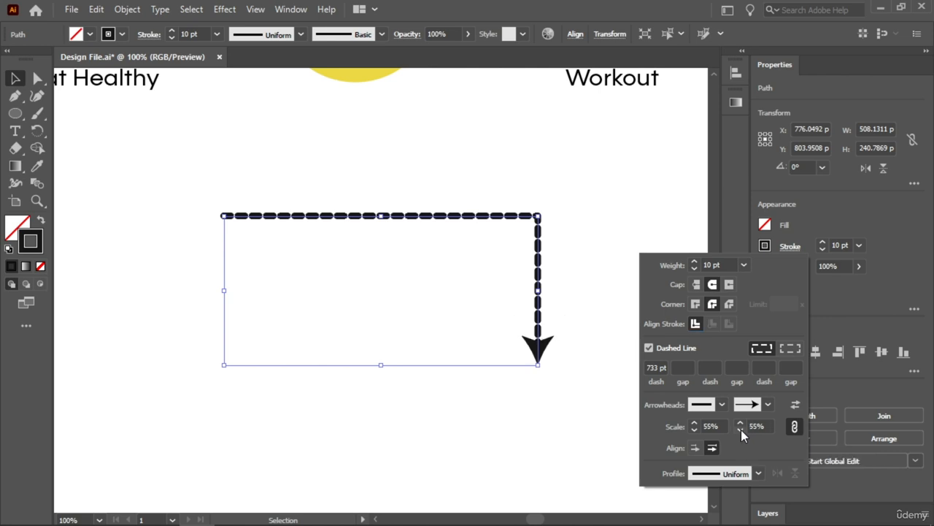
Turn off the path's Dashed Line option and set its end arrowhead to None
{"action": "left_click", "coordinate": [649, 348]}
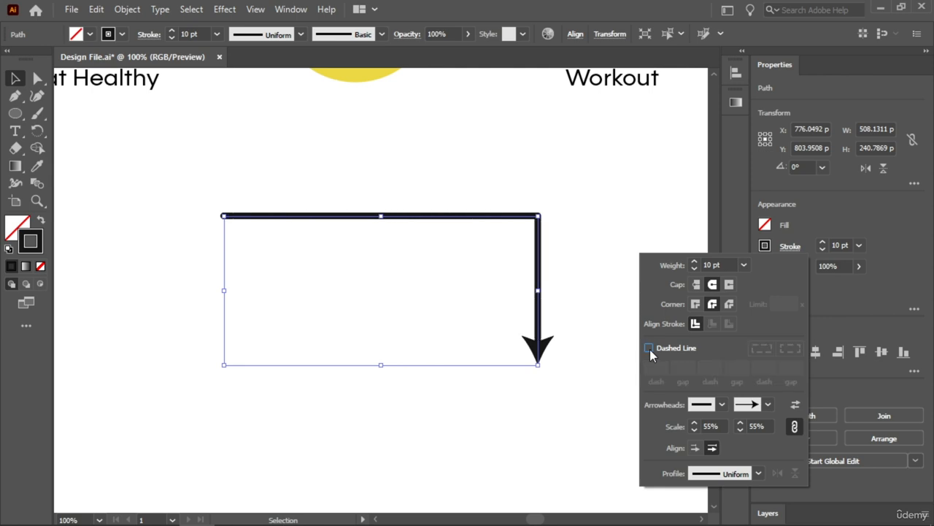
{"action": "left_click", "coordinate": [766, 403]}
{"action": "scroll", "coordinate": [713, 325], "scroll_direction": "up", "scroll_amount": 1}
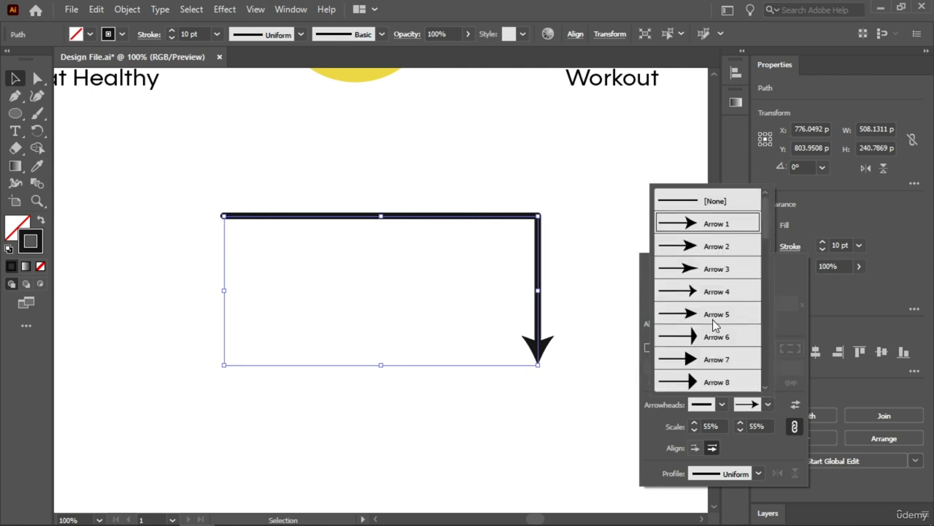
{"action": "left_click", "coordinate": [708, 202]}
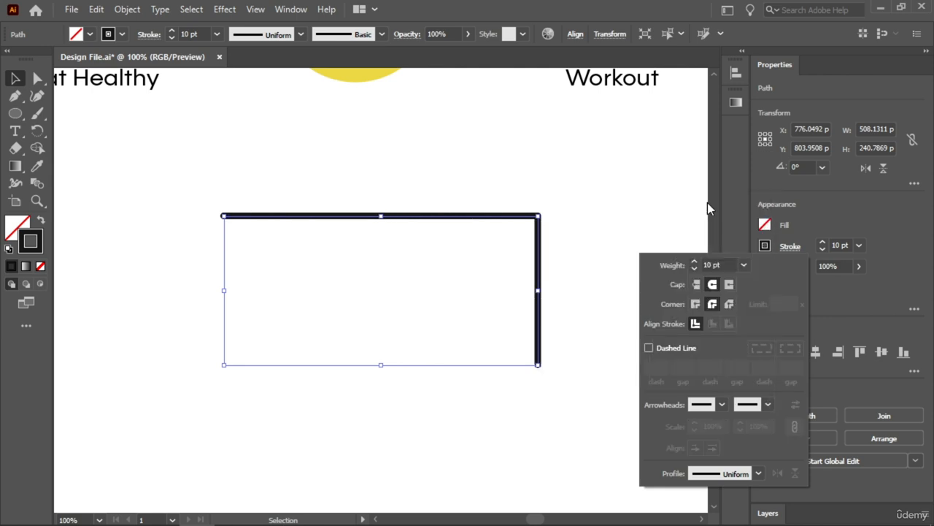
Delete the right-angle path from the artboard
{"action": "left_click", "coordinate": [581, 169]}
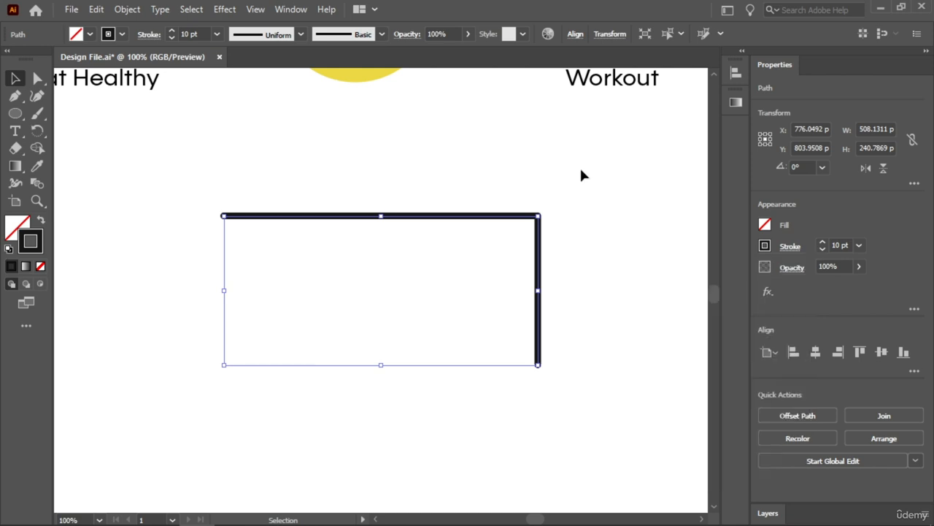
{"action": "key", "text": "Delete"}
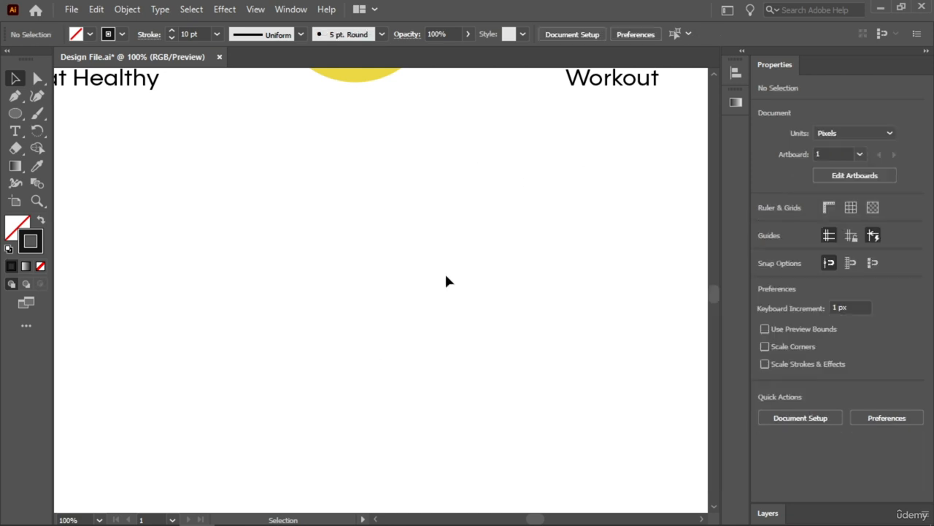
Draw an upward-bowed curve about 595 px wide and 110 px high with the Pen tool, and set its stroke weight to 21 pt
{"action": "key", "text": "p"}
{"action": "left_click", "coordinate": [178, 272]}
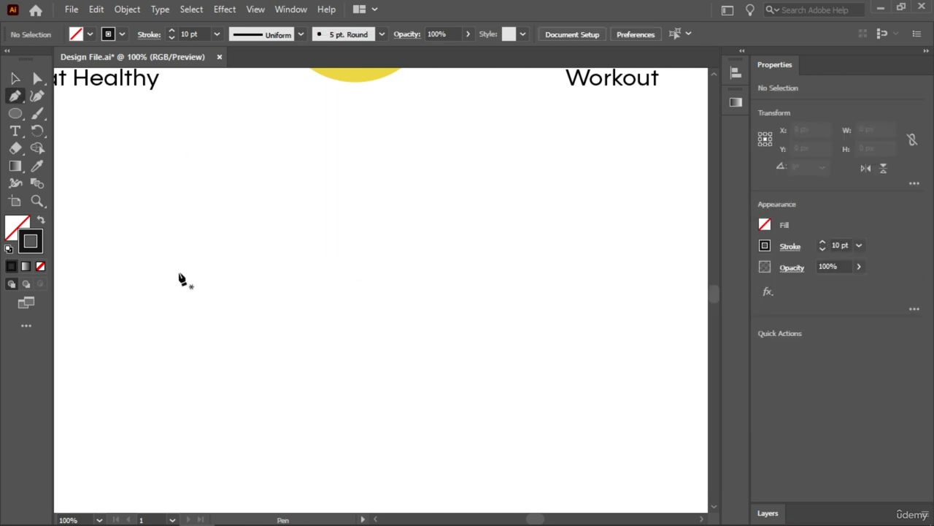
{"action": "mouse_move", "coordinate": [547, 283]}
{"action": "left_mouse_down"}
{"action": "mouse_move", "coordinate": [674, 427]}
{"action": "mouse_move", "coordinate": [700, 431]}
{"action": "left_mouse_up"}
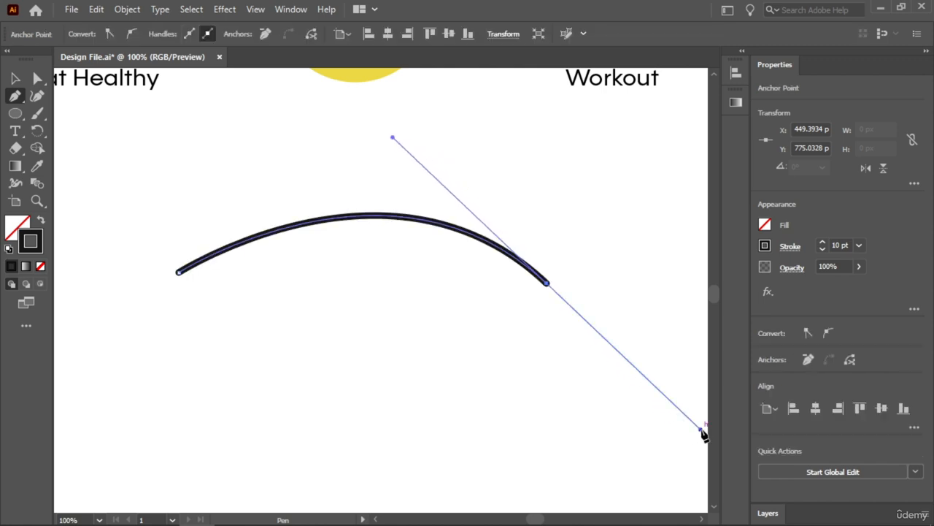
{"action": "left_click", "coordinate": [825, 240]}
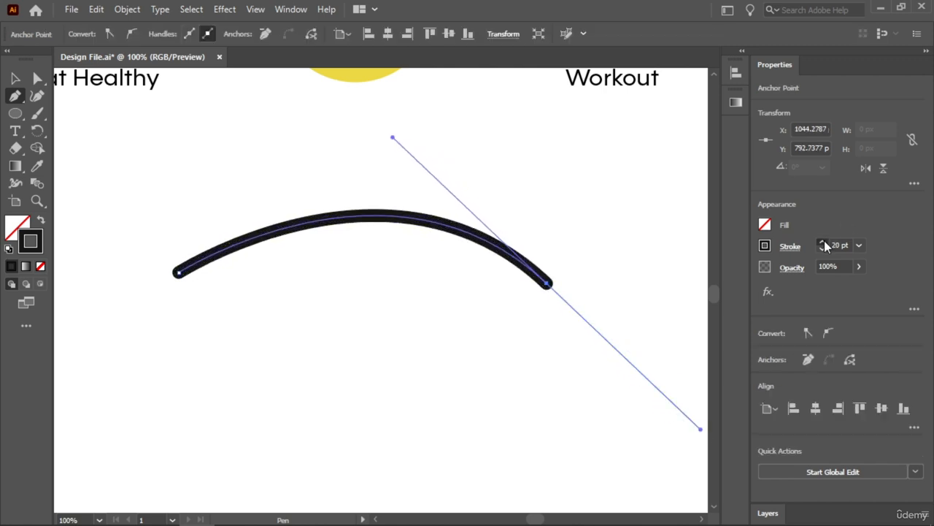
{"action": "key", "text": "v"}
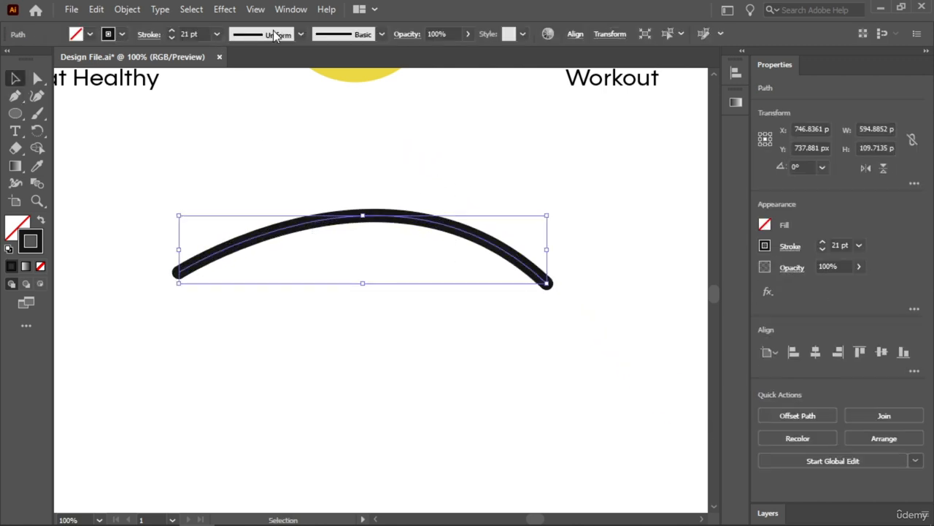
Apply Width Profile 1 to the curve's stroke and deselect the curve
{"action": "left_click", "coordinate": [790, 247]}
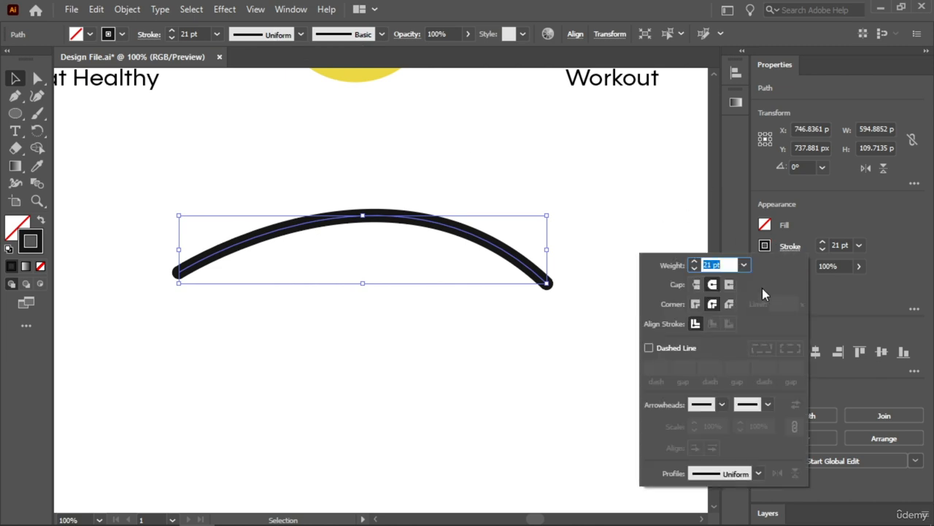
{"action": "left_click", "coordinate": [760, 473]}
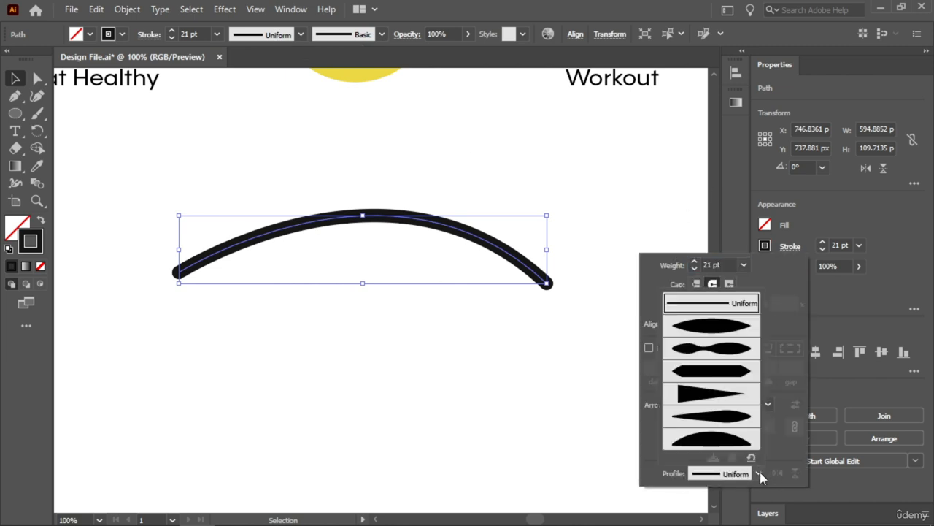
{"action": "left_click", "coordinate": [714, 327]}
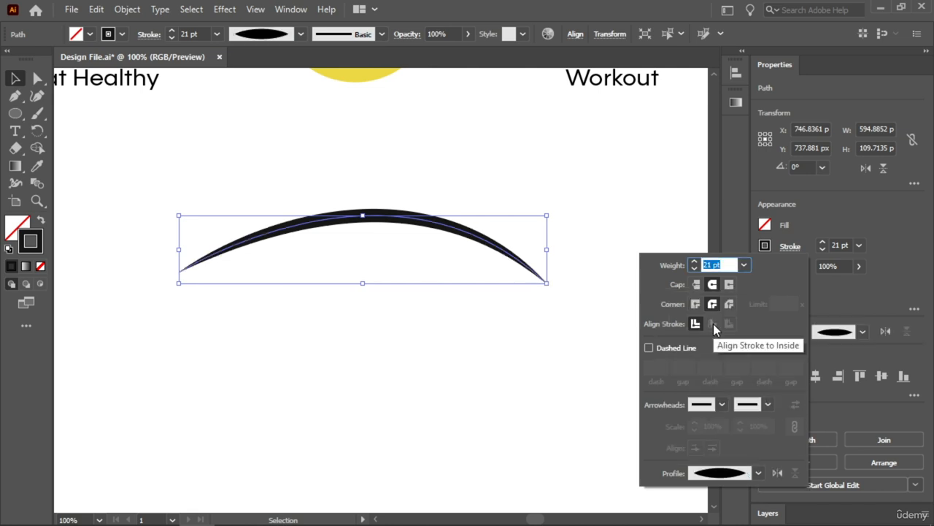
{"action": "left_click", "coordinate": [229, 179]}
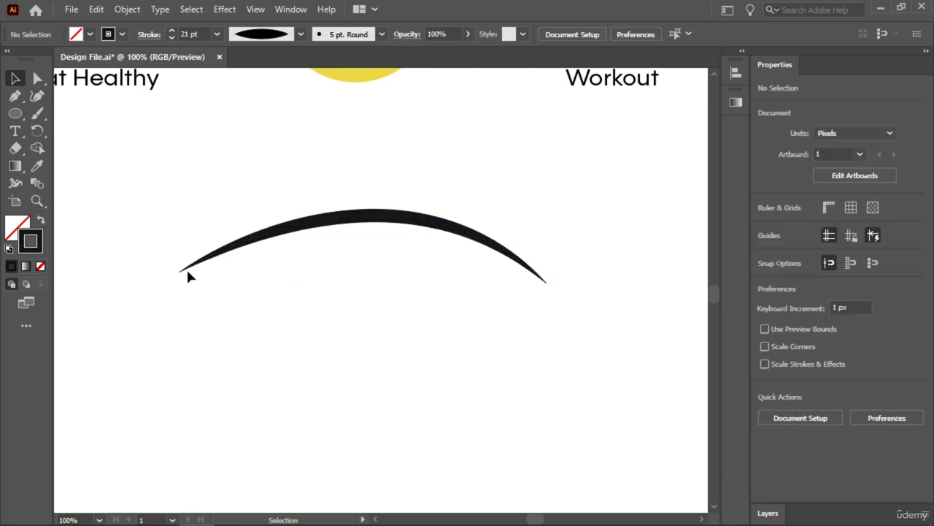
Try the double-bulge and pointed-end width profiles on the curve, finishing with the wedge profile that tapers toward one end
{"action": "left_click", "coordinate": [484, 236]}
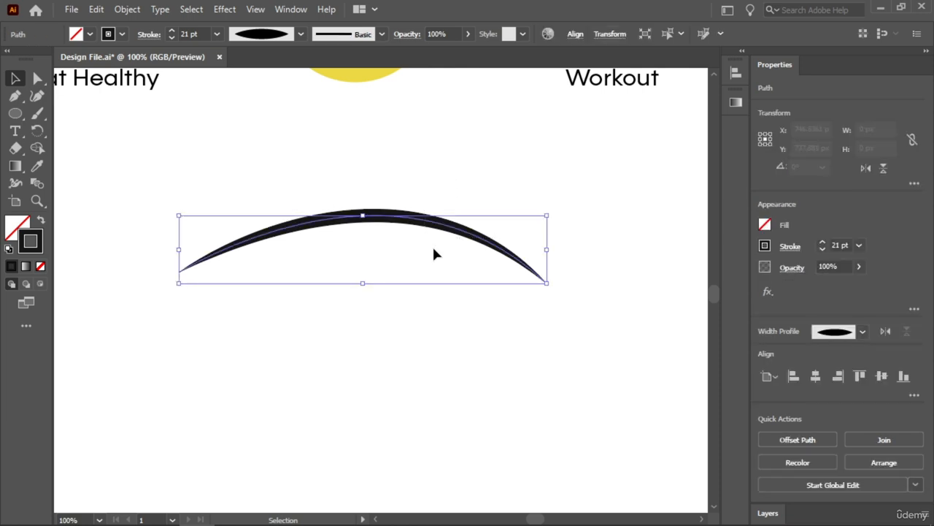
{"action": "left_click", "coordinate": [864, 331]}
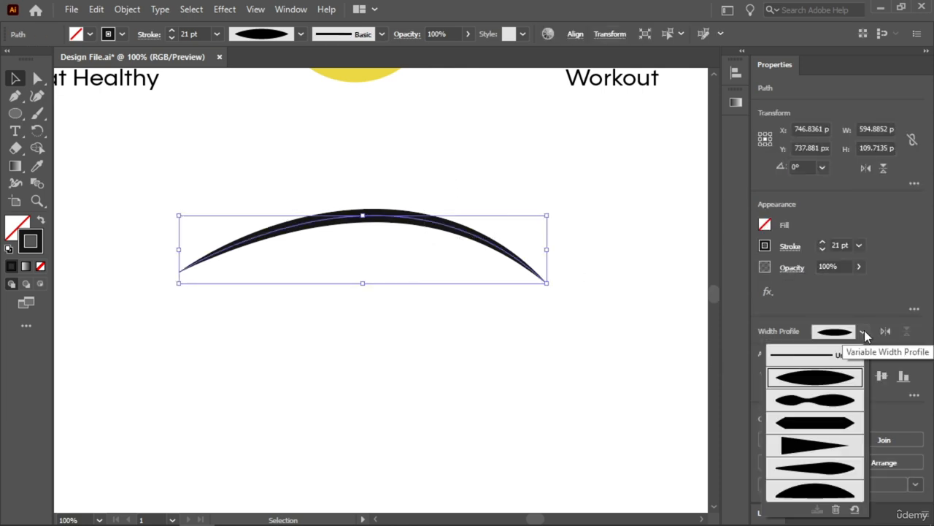
{"action": "left_click", "coordinate": [821, 397]}
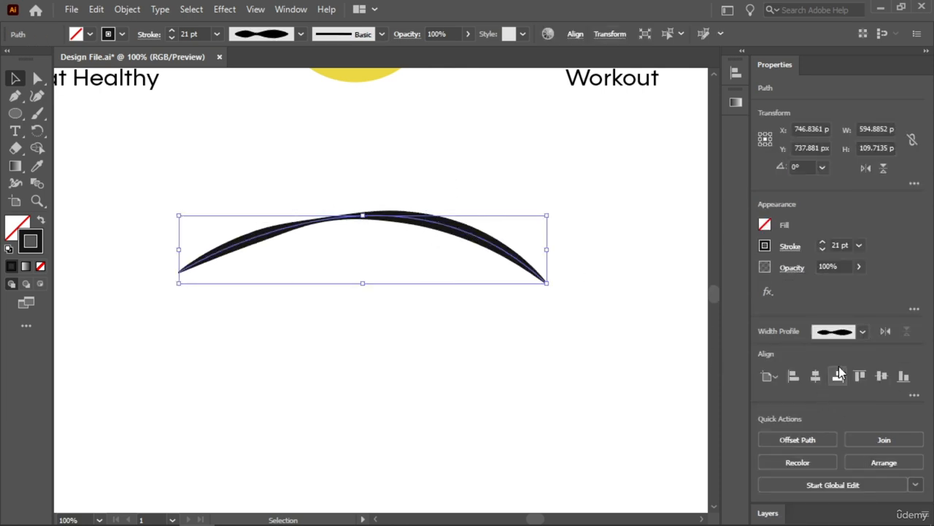
{"action": "left_click", "coordinate": [863, 332]}
{"action": "left_click", "coordinate": [823, 422]}
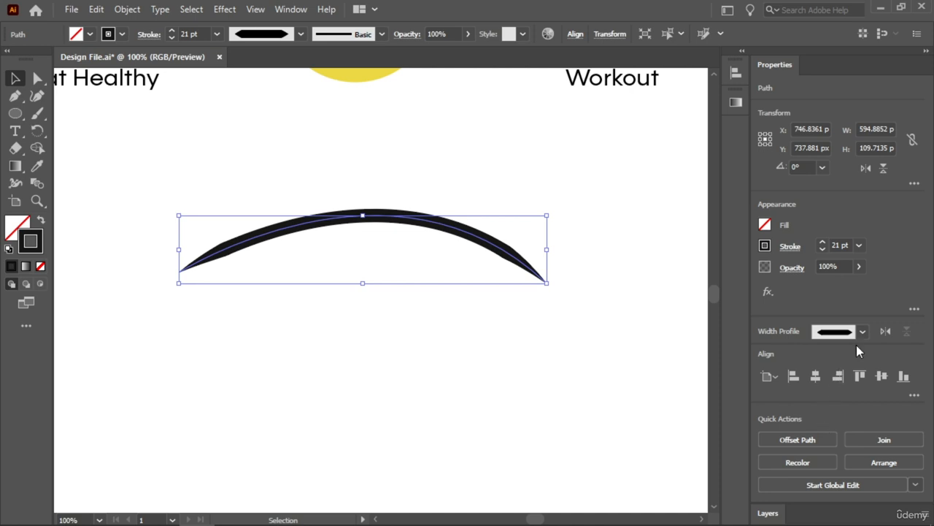
{"action": "left_click", "coordinate": [861, 333]}
{"action": "left_click", "coordinate": [803, 450]}
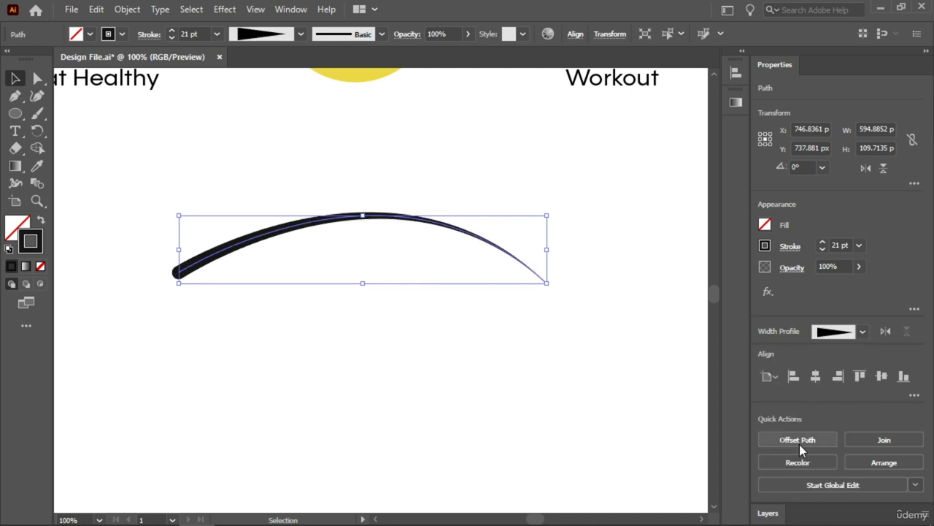
Delete the tapered curve from the artboard
{"action": "left_click", "coordinate": [327, 307]}
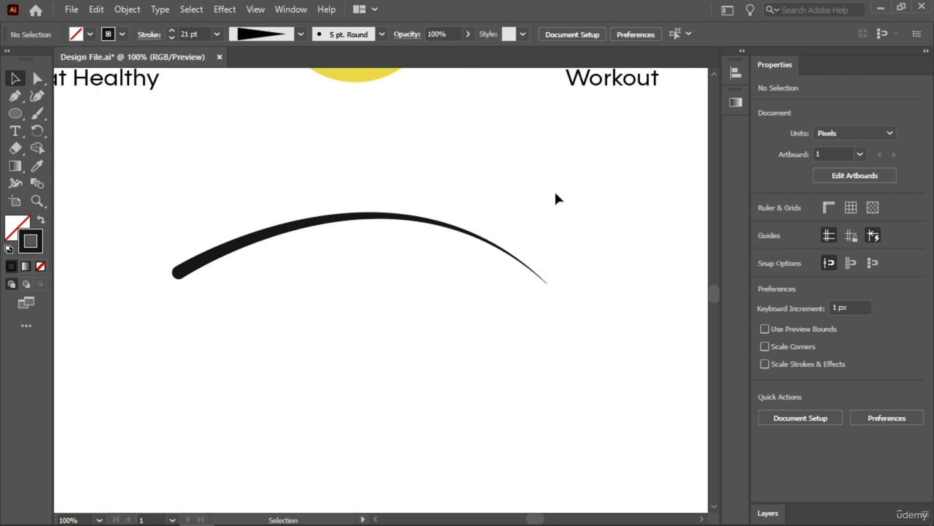
{"action": "left_click_drag", "start_coordinate": [554, 189], "coordinate": [220, 315]}
{"action": "key", "text": "Delete"}
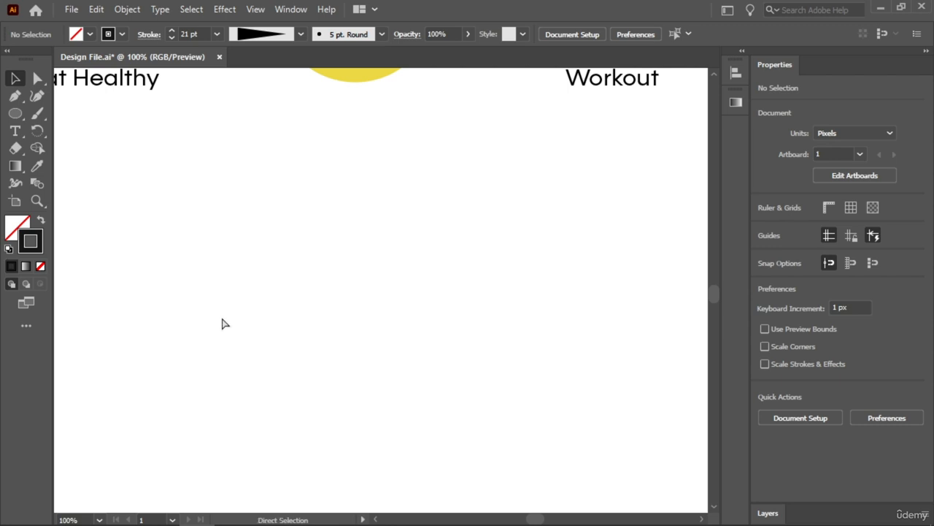
Move all four numbered circles and their labels together down and slightly right to the middle of the artboard, and deselect them
{"action": "key", "text": "ctrl+0"}
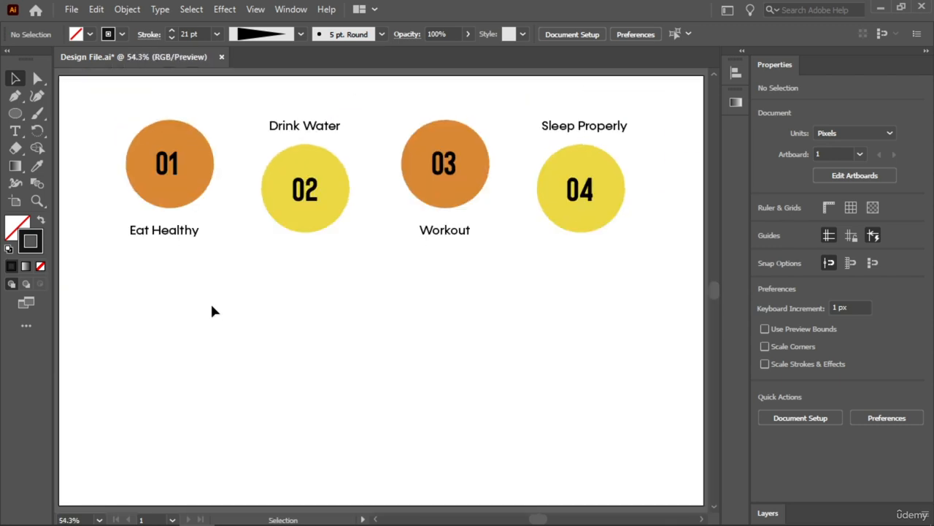
{"action": "left_click_drag", "start_coordinate": [633, 94], "coordinate": [94, 272]}
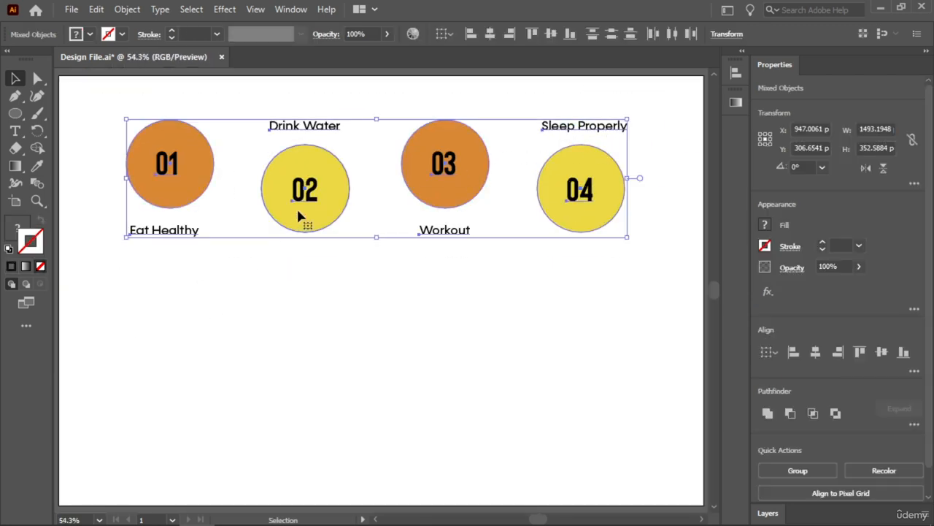
{"action": "left_click_drag", "start_coordinate": [297, 207], "coordinate": [322, 300]}
{"action": "left_click", "coordinate": [125, 272]}
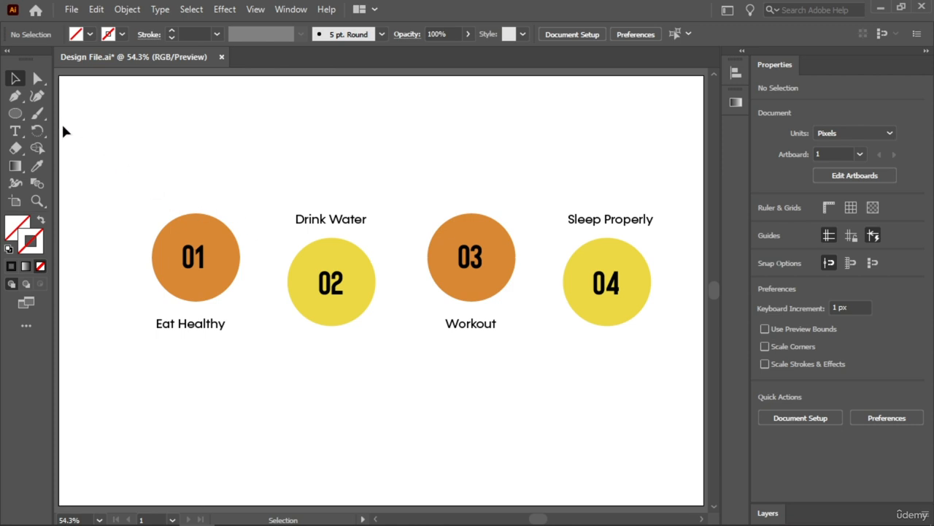
Draw an unfilled circle about 428 px wide centred on circle 01 and give it a black stroke
{"action": "left_click_drag", "start_coordinate": [20, 117], "coordinate": [39, 129]}
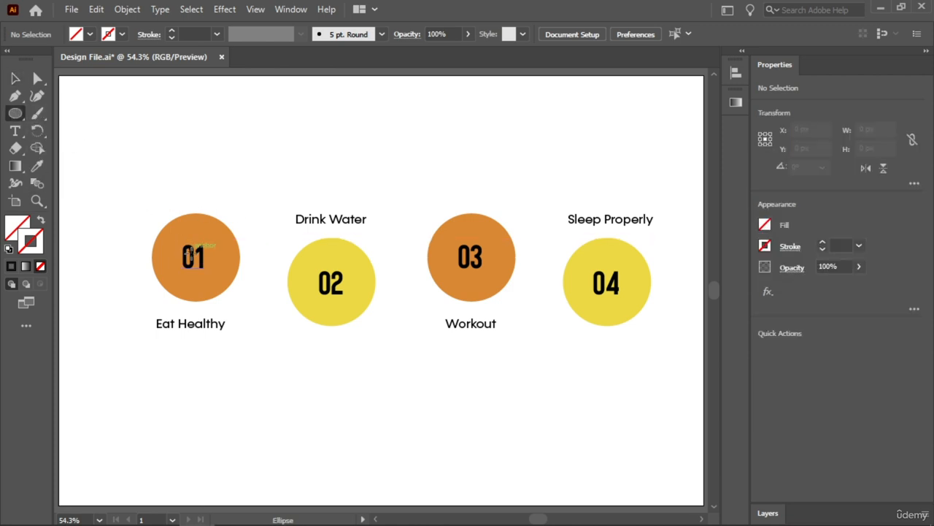
{"action": "left_click_drag", "start_coordinate": [196, 256], "coordinate": [268, 307]}
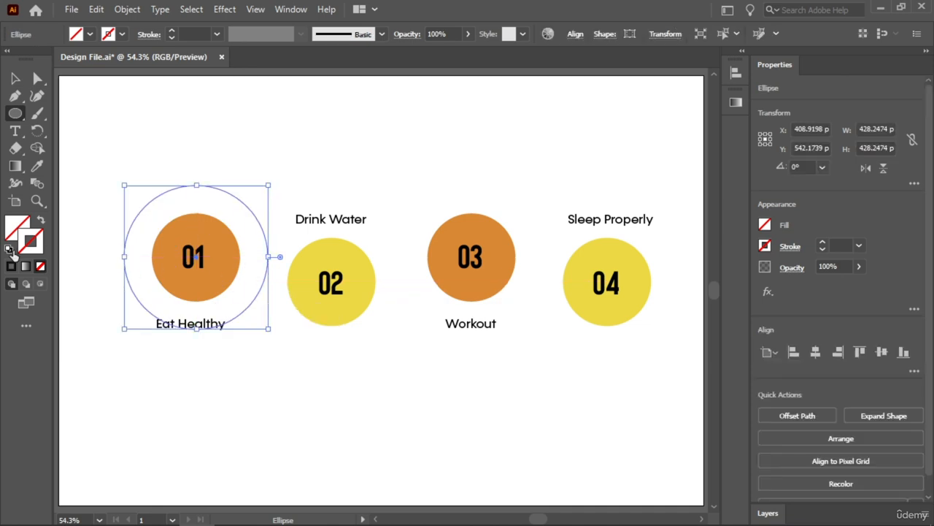
{"action": "double_click", "coordinate": [32, 243]}
{"action": "left_click_drag", "start_coordinate": [517, 329], "coordinate": [453, 344]}
{"action": "left_click", "coordinate": [791, 169]}
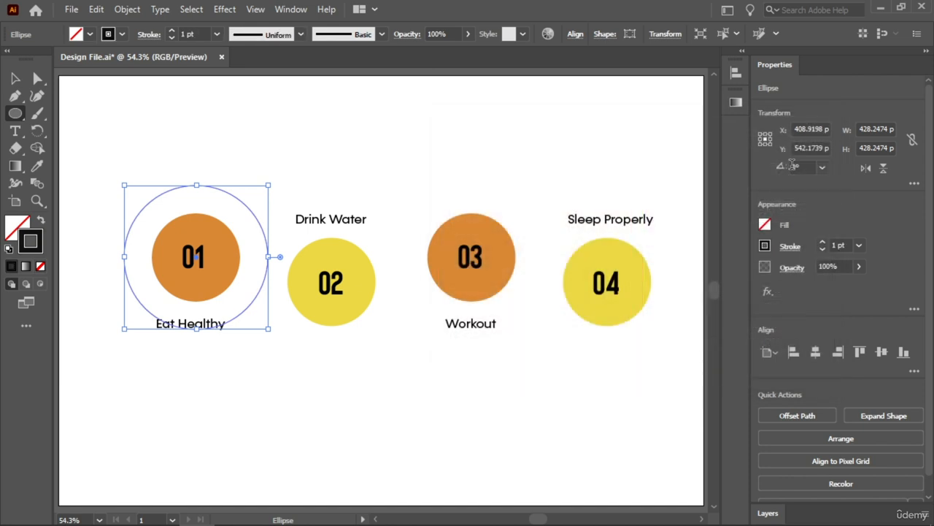
Set the new outlined circle's stroke weight to 4 pt and deselect it
{"action": "left_click", "coordinate": [822, 241]}
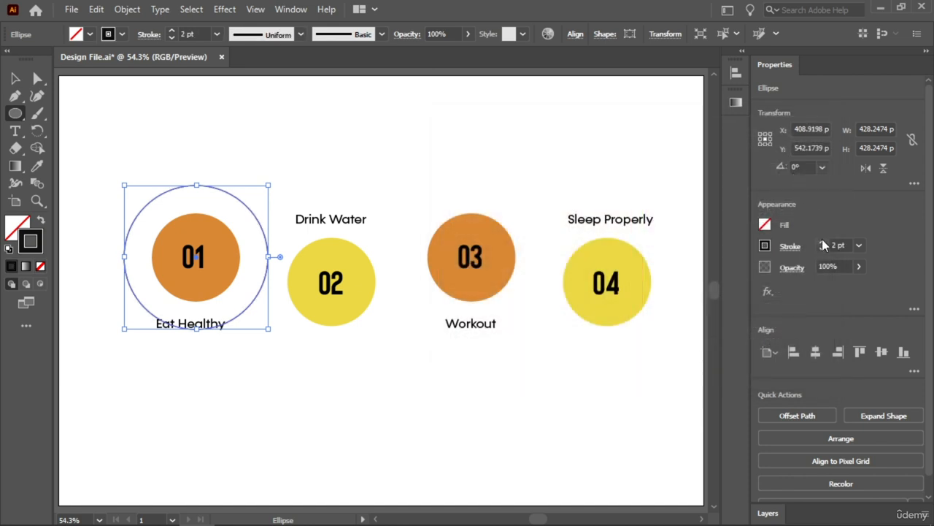
{"action": "left_click", "coordinate": [822, 241]}
{"action": "left_click", "coordinate": [822, 242]}
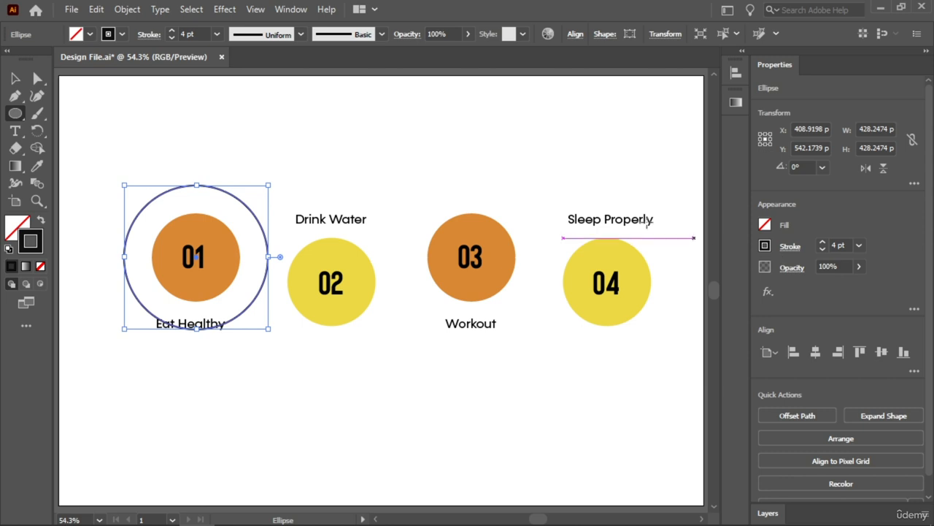
{"action": "left_click", "coordinate": [15, 79]}
{"action": "left_click", "coordinate": [213, 211]}
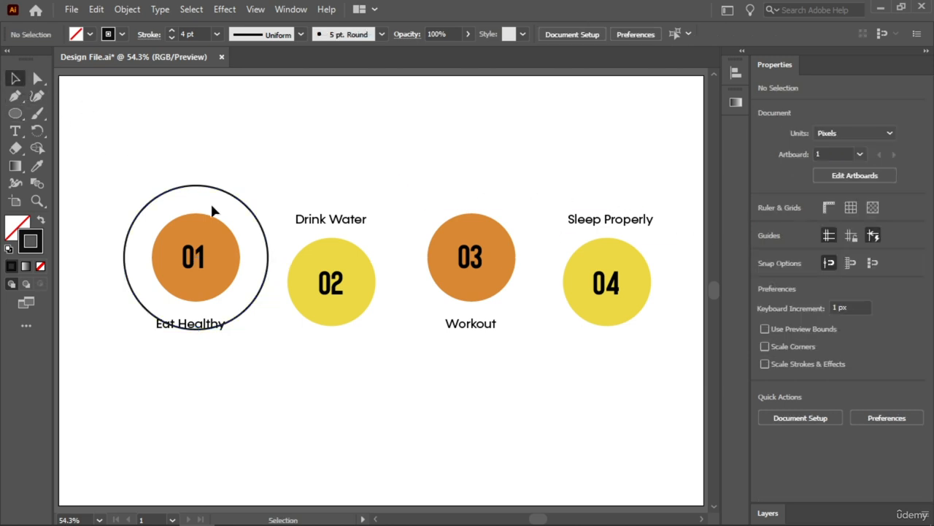
Move the outlined circle to the empty area below circles 01 and 02 and delete its bottom anchor point
{"action": "left_click_drag", "start_coordinate": [229, 194], "coordinate": [312, 341]}
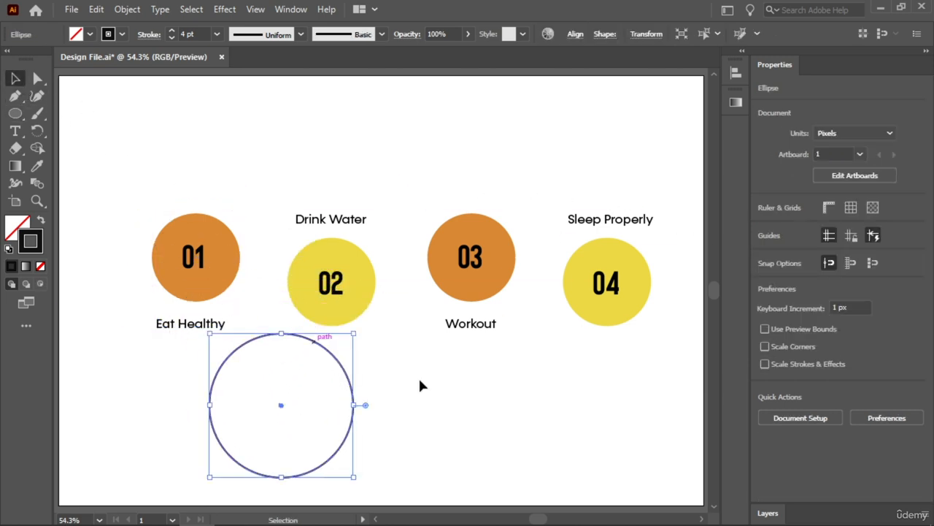
{"action": "left_click", "coordinate": [467, 396]}
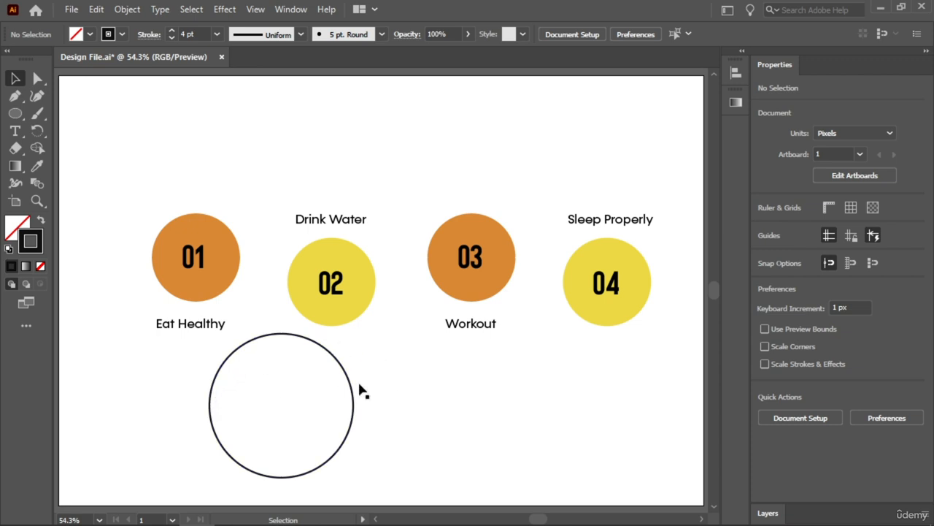
{"action": "left_click_drag", "start_coordinate": [396, 380], "coordinate": [195, 468]}
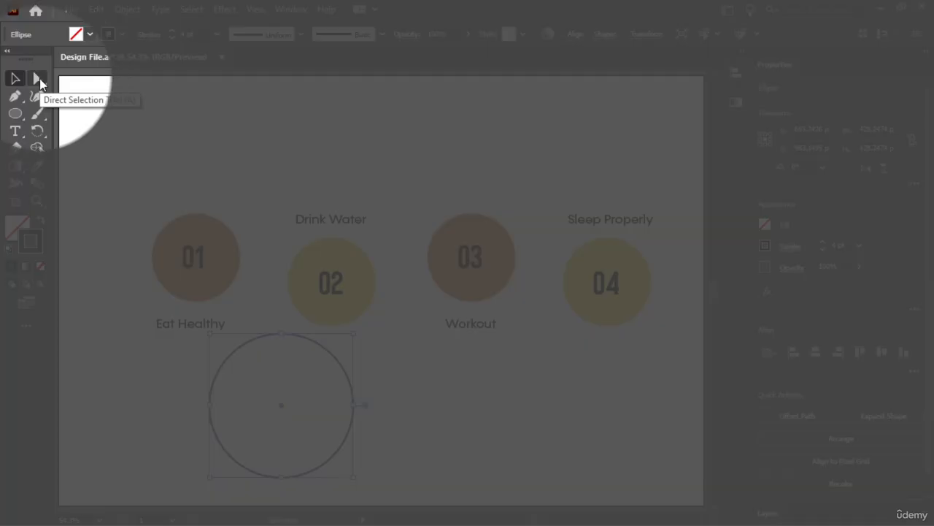
{"action": "left_click", "coordinate": [38, 78]}
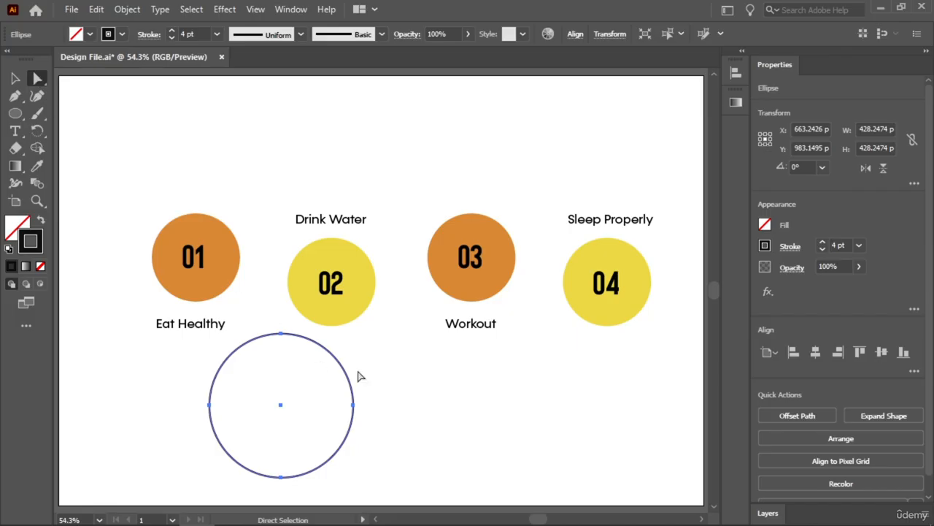
{"action": "left_click", "coordinate": [281, 479]}
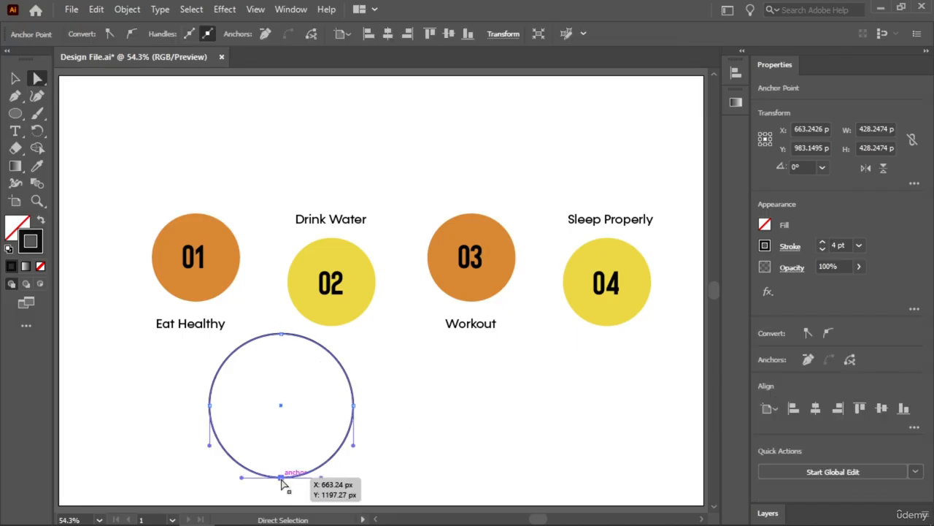
{"action": "key", "text": "Delete"}
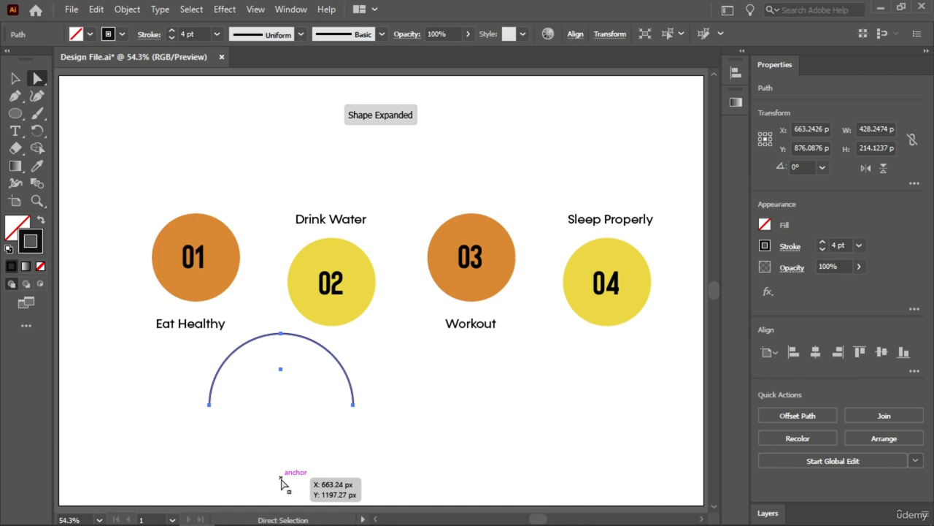
{"action": "left_click", "coordinate": [15, 78]}
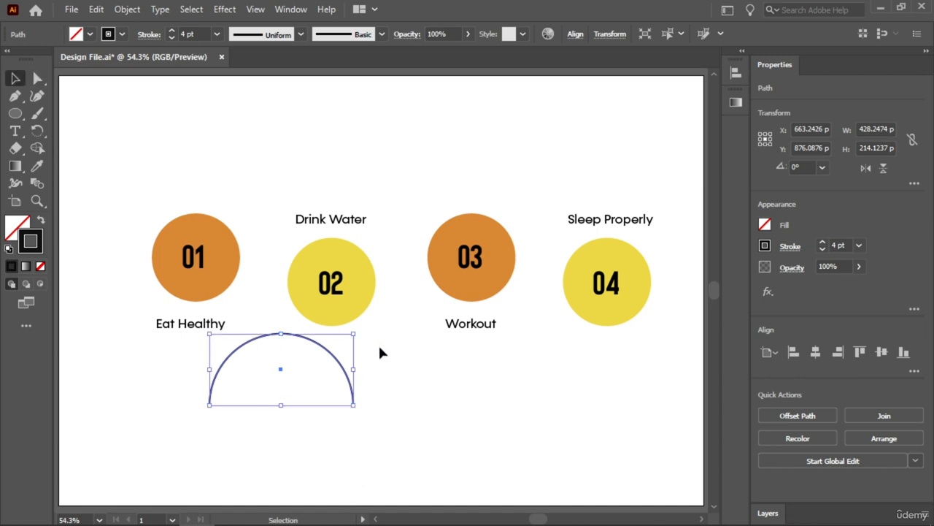
Make the half-circle arc's stroke a dashed line and add a solid arrowhead to its right end
{"action": "left_click", "coordinate": [791, 248]}
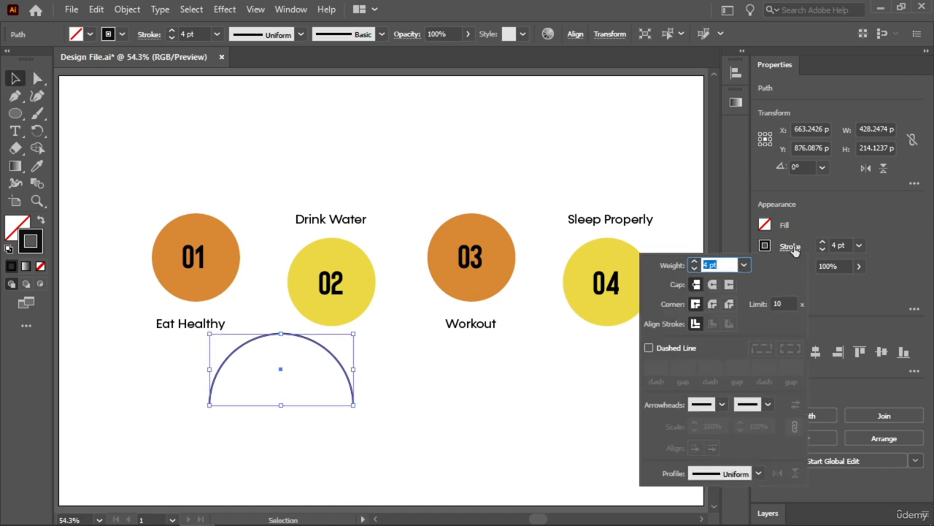
{"action": "left_click", "coordinate": [649, 347]}
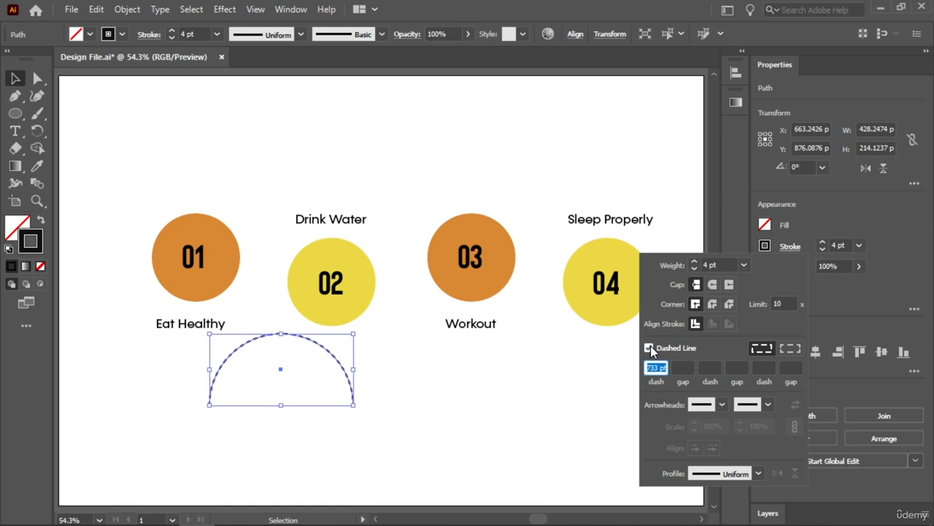
{"action": "left_click", "coordinate": [768, 403]}
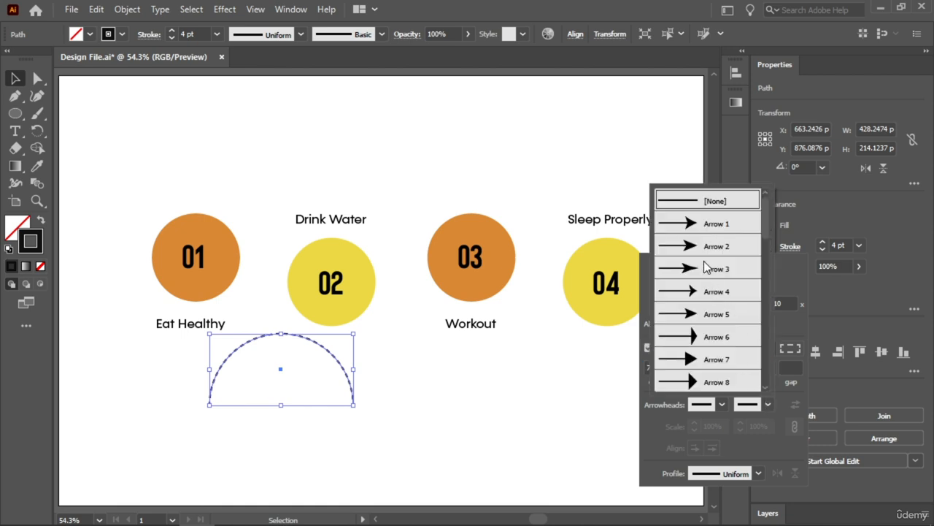
{"action": "left_click", "coordinate": [701, 232]}
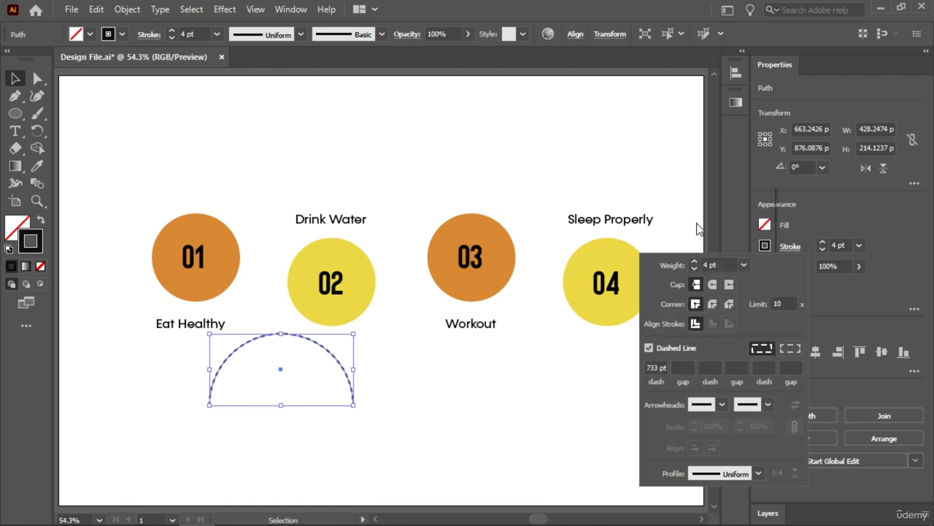
{"action": "left_click", "coordinate": [363, 417]}
Move the dashed arrow arc over circle 01 and place a horizontally aligned copy over circle 03
{"action": "mouse_move", "coordinate": [342, 364]}
{"action": "left_mouse_down"}
{"action": "mouse_move", "coordinate": [279, 281]}
{"action": "mouse_move", "coordinate": [250, 223]}
{"action": "mouse_move", "coordinate": [258, 228]}
{"action": "left_mouse_up"}
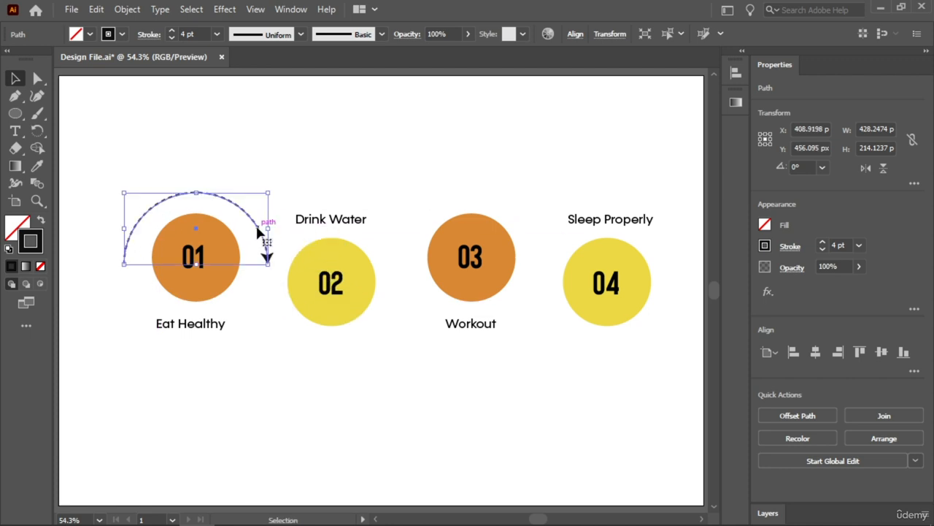
{"action": "left_click_drag", "start_coordinate": [257, 228], "coordinate": [533, 232]}
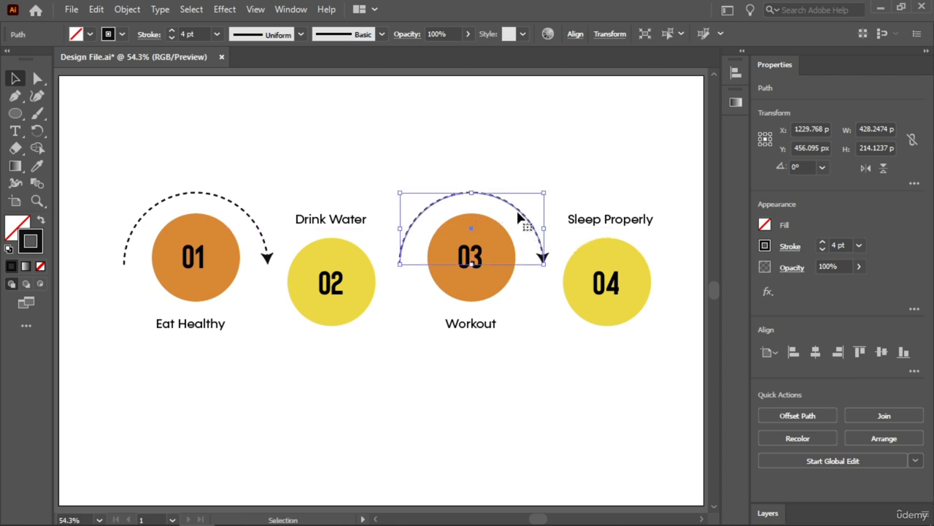
{"action": "left_click", "coordinate": [519, 212], "text": "shift"}
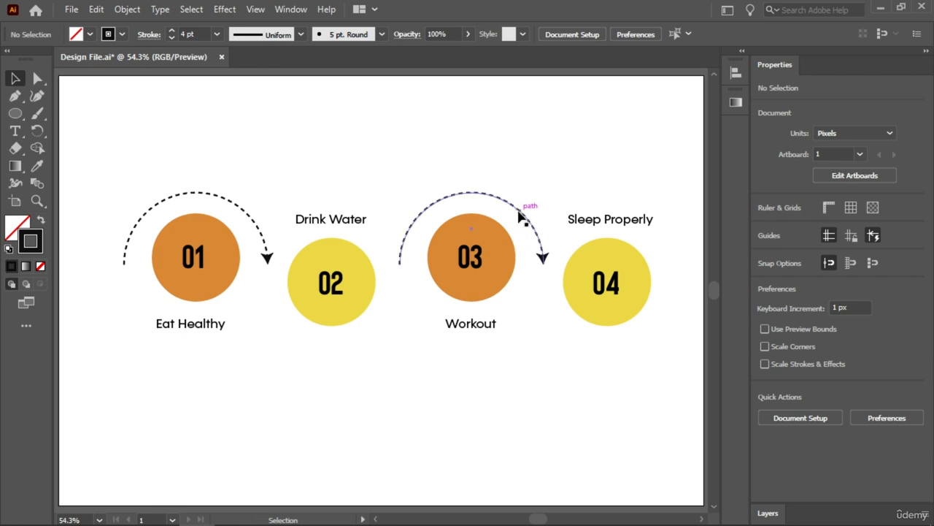
Duplicate the arc over circle 03 straight down below the Workout label and reflect the copy across the horizontal axis
{"action": "left_click", "coordinate": [517, 207], "text": "shift"}
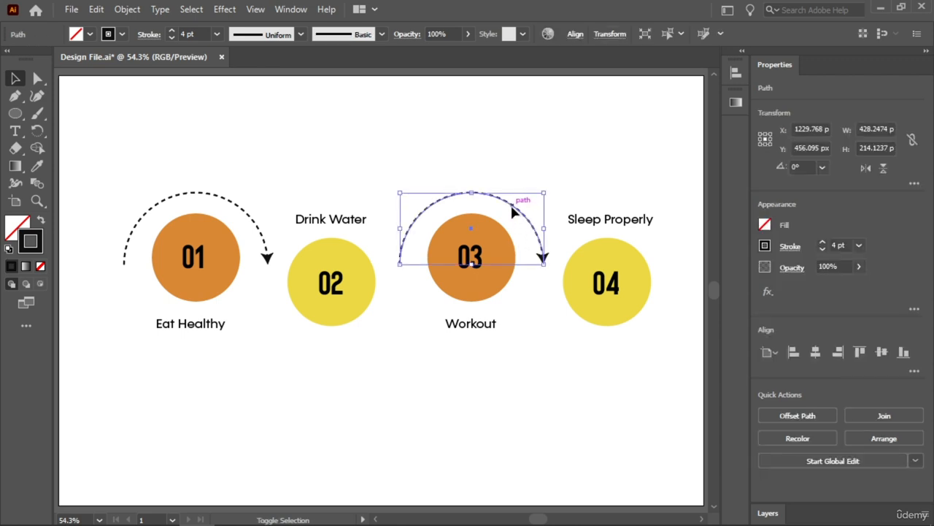
{"action": "left_click_drag", "start_coordinate": [511, 210], "coordinate": [505, 361]}
{"action": "right_click", "coordinate": [505, 356]}
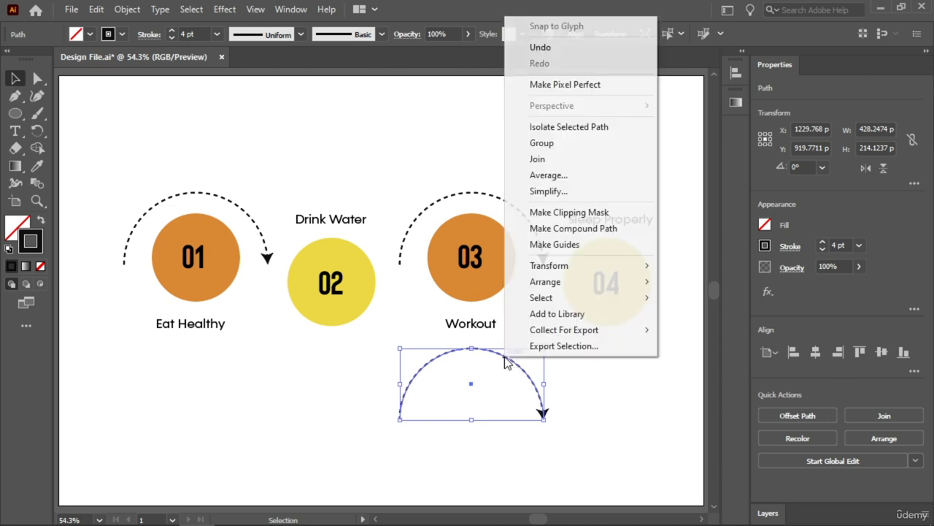
{"action": "mouse_move", "coordinate": [591, 269]}
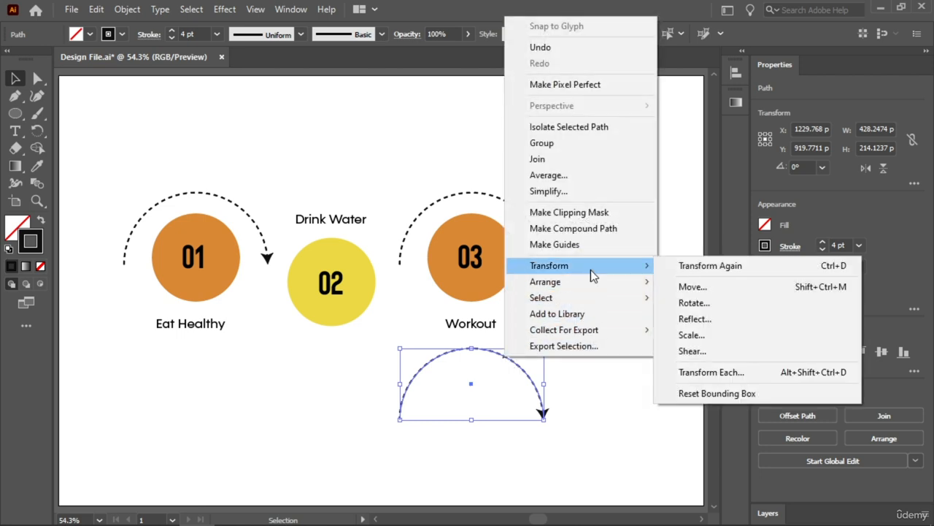
{"action": "left_click", "coordinate": [681, 320]}
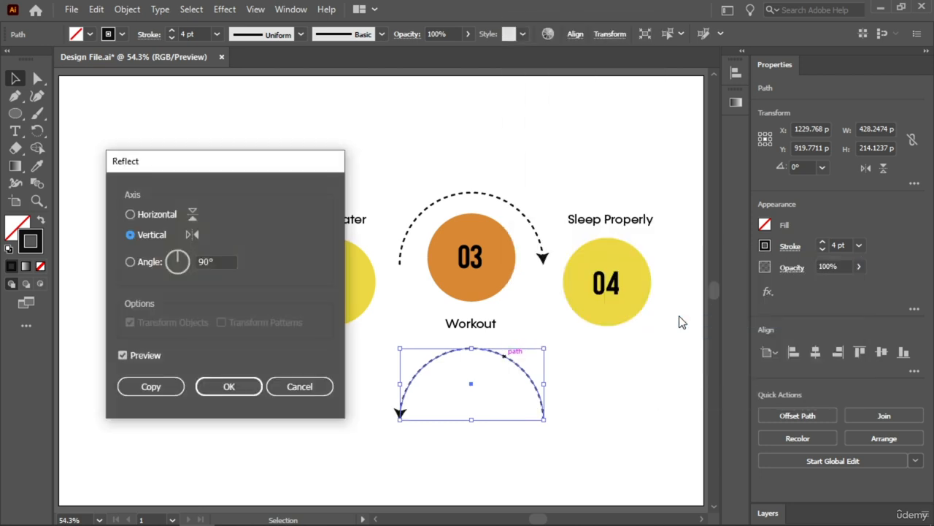
{"action": "left_click", "coordinate": [169, 213]}
{"action": "left_click", "coordinate": [247, 389]}
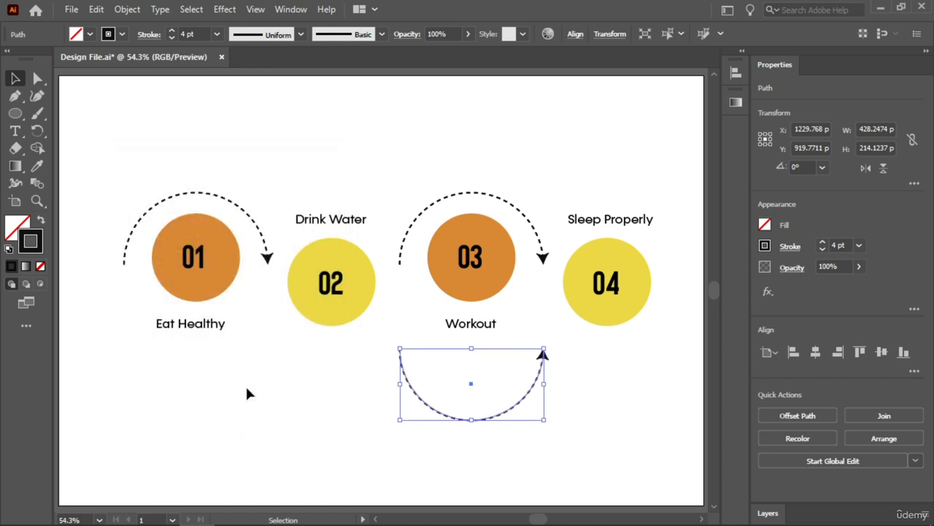
Place the flipped arrow arc under circle 02 with a copy under circle 04, and deselect
{"action": "left_click_drag", "start_coordinate": [431, 415], "coordinate": [579, 345]}
{"action": "left_click", "coordinate": [199, 136]}
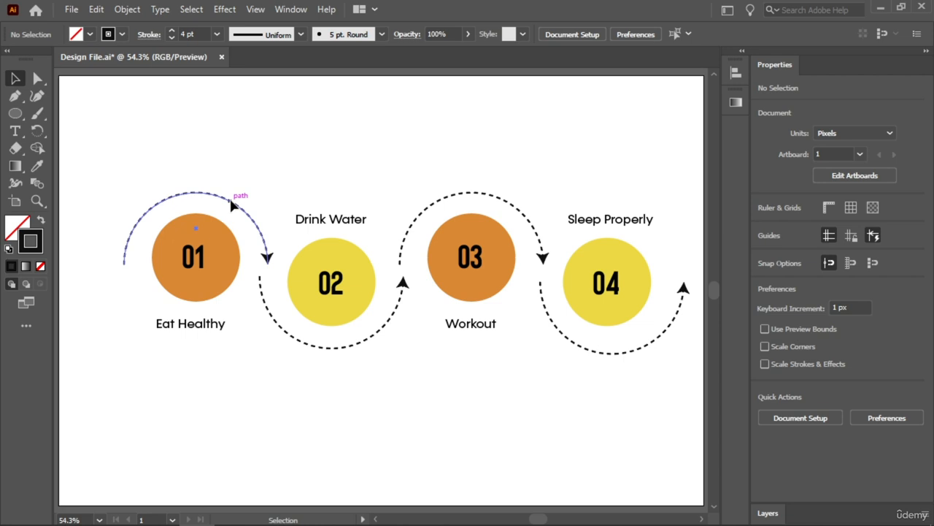
Nudge the arc over circle 01 slightly left and the arc under circle 04 slightly up
{"action": "left_click_drag", "start_coordinate": [232, 205], "coordinate": [226, 206]}
{"action": "left_click", "coordinate": [292, 202]}
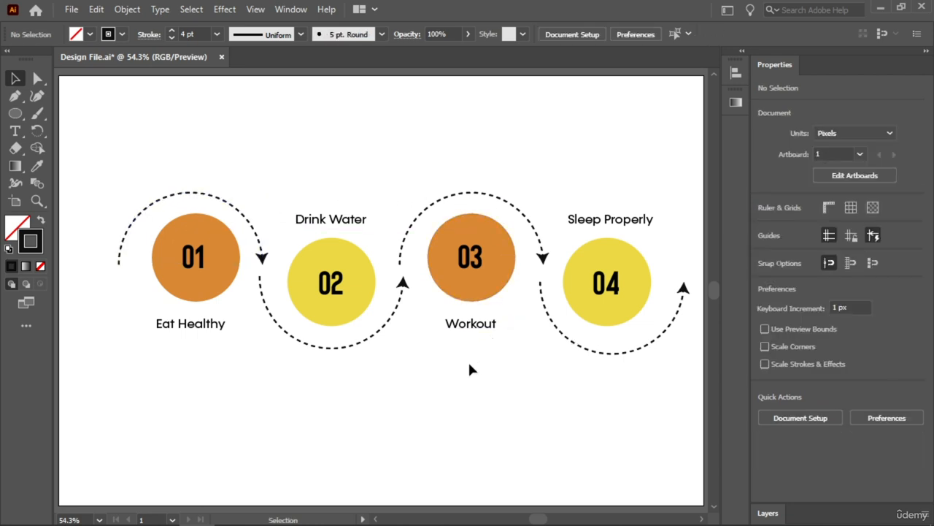
{"action": "left_click_drag", "start_coordinate": [592, 351], "coordinate": [593, 338]}
Move all the circles, labels and arrow arcs together slightly left and down to centre them on the artboard, and deselect them
{"action": "left_click_drag", "start_coordinate": [678, 142], "coordinate": [134, 375]}
{"action": "left_click_drag", "start_coordinate": [340, 300], "coordinate": [321, 306]}
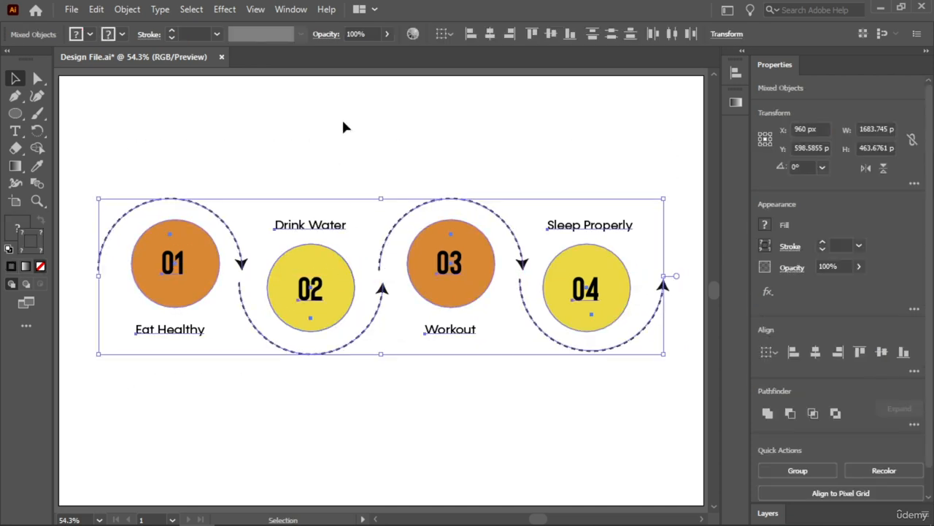
{"action": "left_click", "coordinate": [343, 127]}
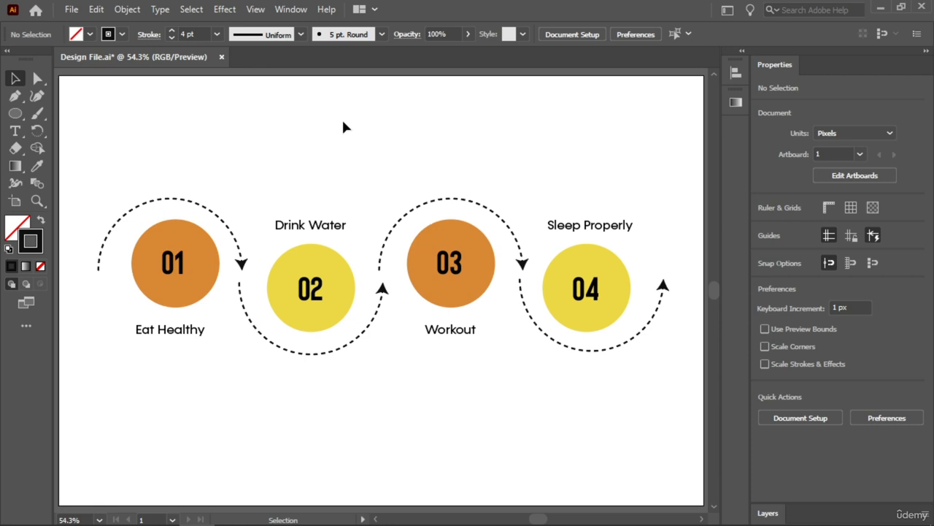